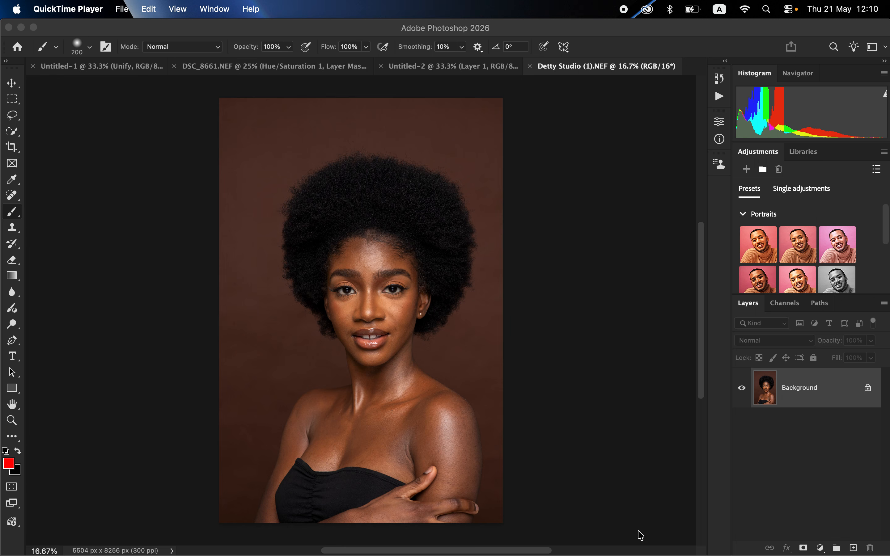
Fit the portrait to the window and create a new action set named PHOTO EDITING ACTIONS
{"action": "left_click", "coordinate": [488, 29]}
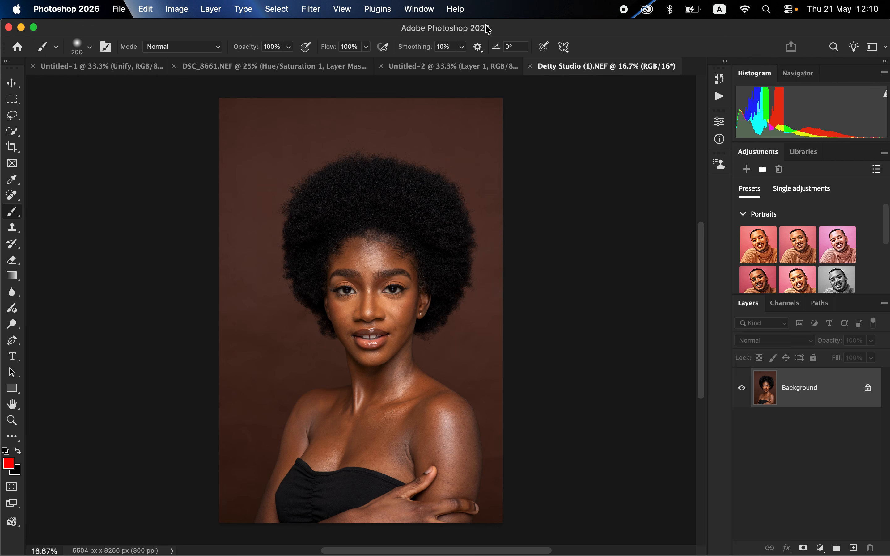
{"action": "key", "text": "super+0"}
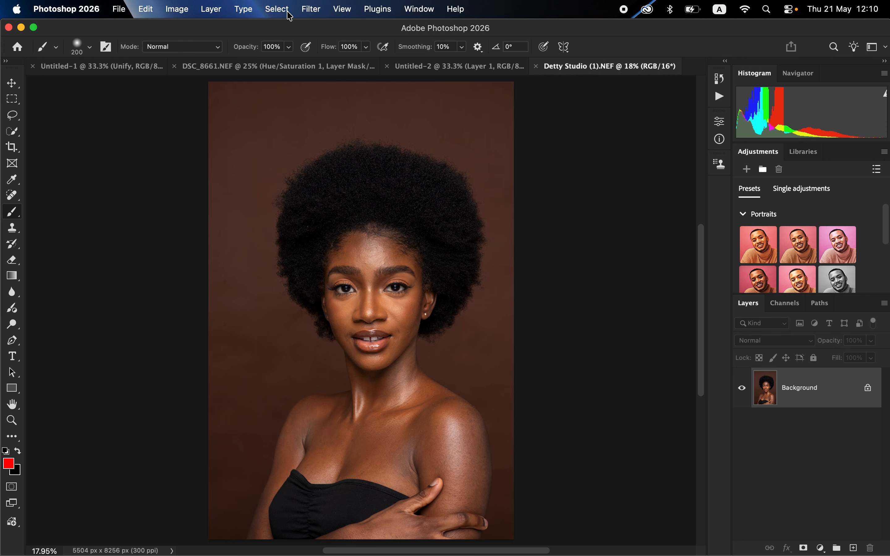
{"action": "left_click", "coordinate": [419, 9]}
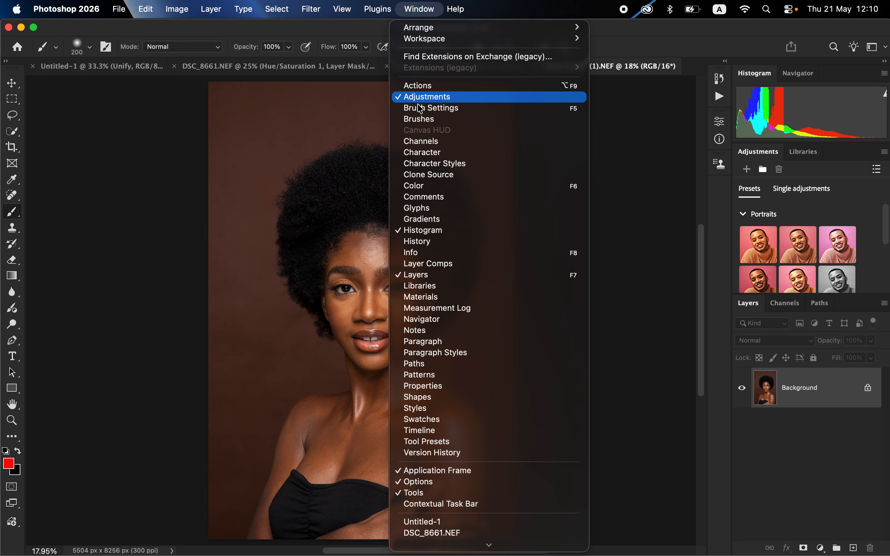
{"action": "left_click", "coordinate": [425, 87]}
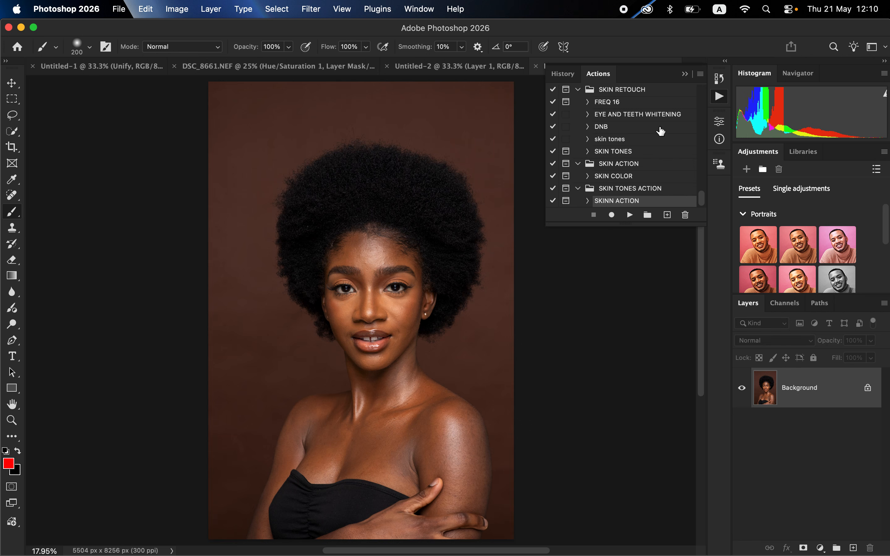
{"action": "left_click", "coordinate": [648, 215]}
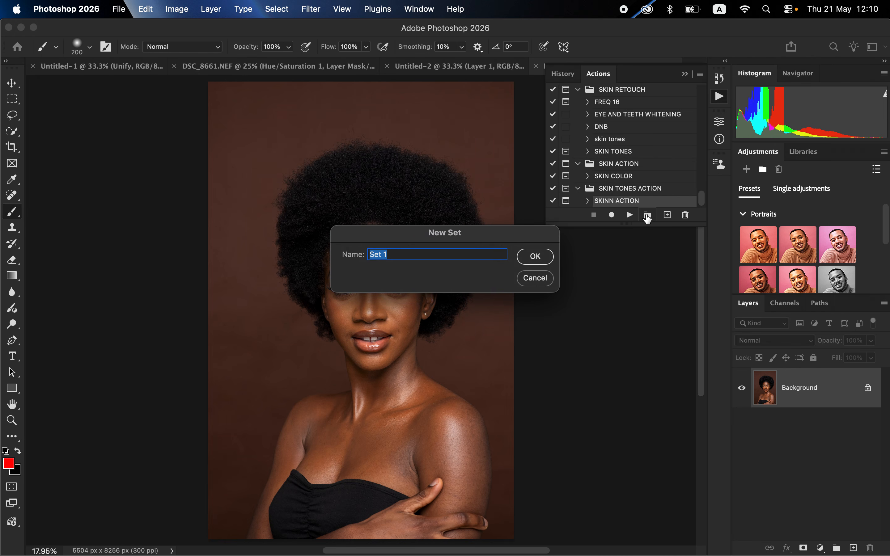
{"action": "type", "text": "PHOTO EDITING ACTIONS"}
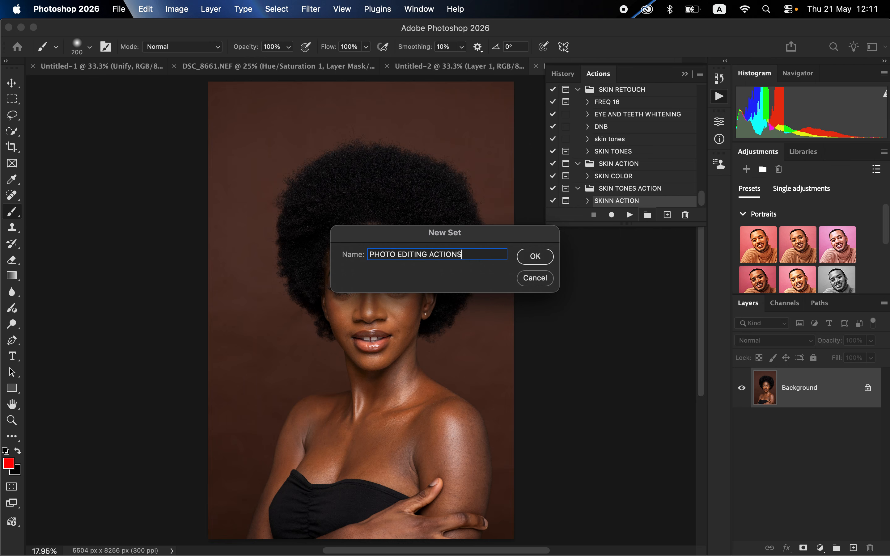
{"action": "left_click", "coordinate": [537, 260]}
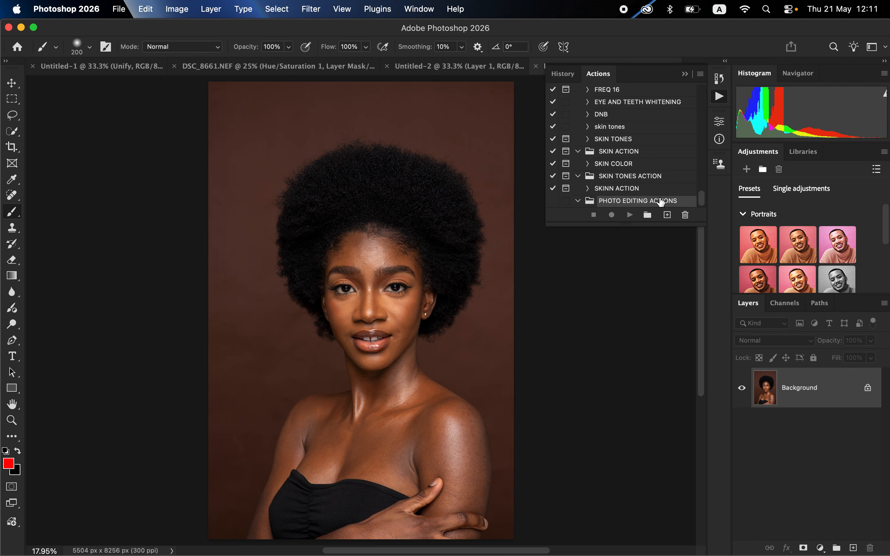
Start recording a new action named FREQ SEP 16 BIT in the PHOTO EDITING ACTIONS set
{"action": "left_click", "coordinate": [667, 215]}
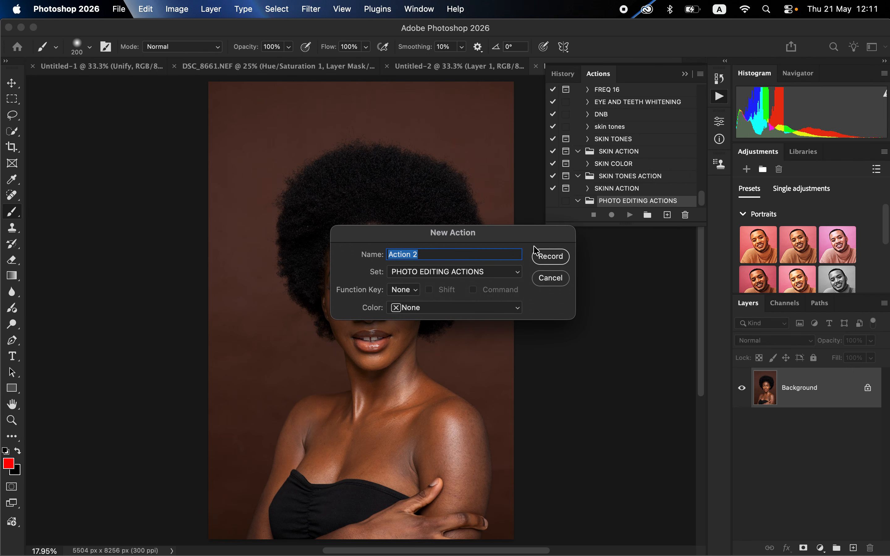
{"action": "type", "text": "FREQ SEP 16 BIT"}
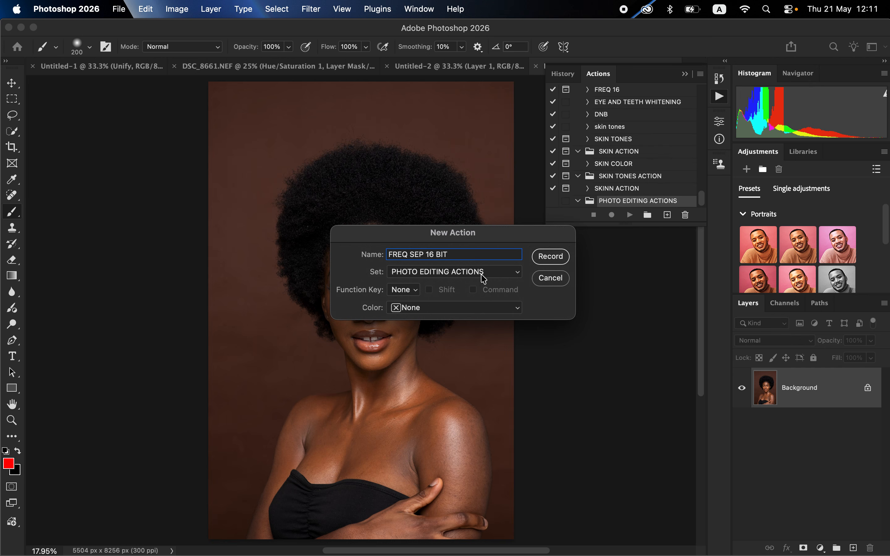
{"action": "left_click", "coordinate": [550, 257]}
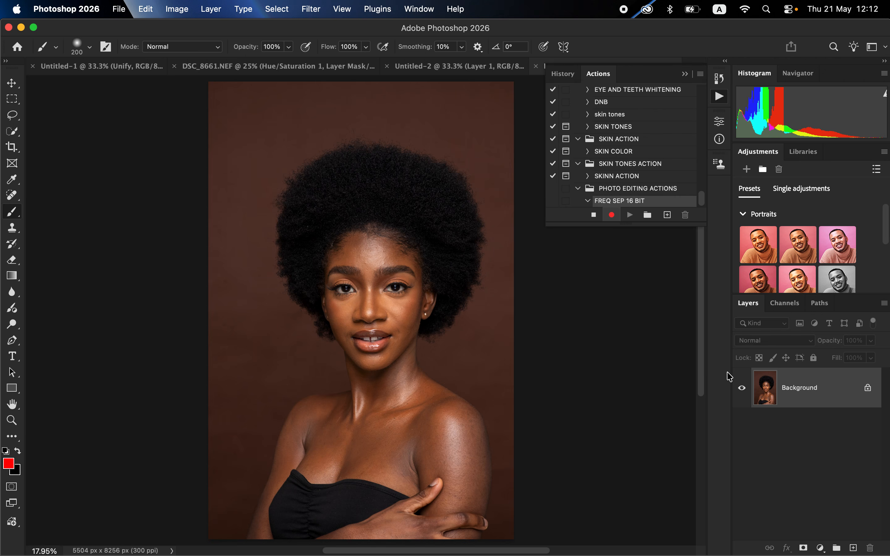
Duplicate the Background layer twice
{"action": "left_click", "coordinate": [808, 392]}
{"action": "key", "text": "super+j"}
{"action": "key", "text": "super+j"}
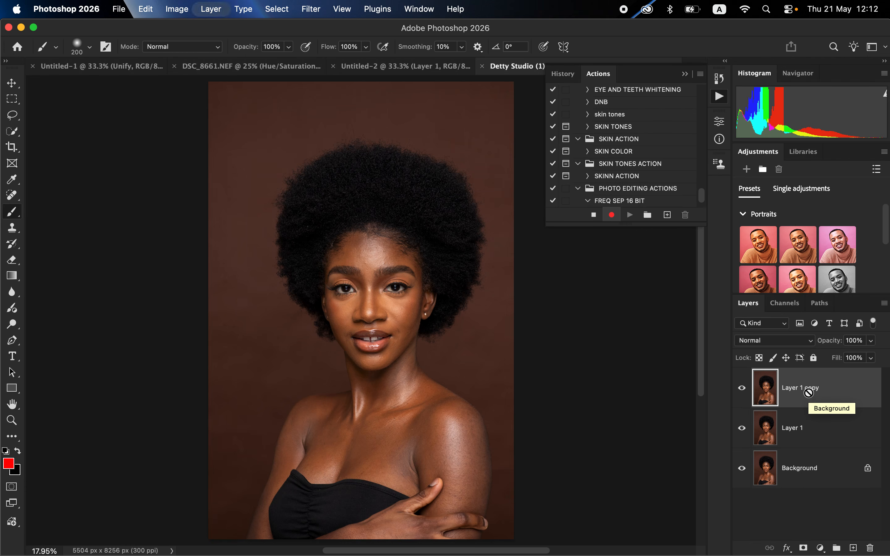
Rename the lower duplicate layer COLOR and the upper duplicate layer TEXTURE
{"action": "double_click", "coordinate": [790, 427]}
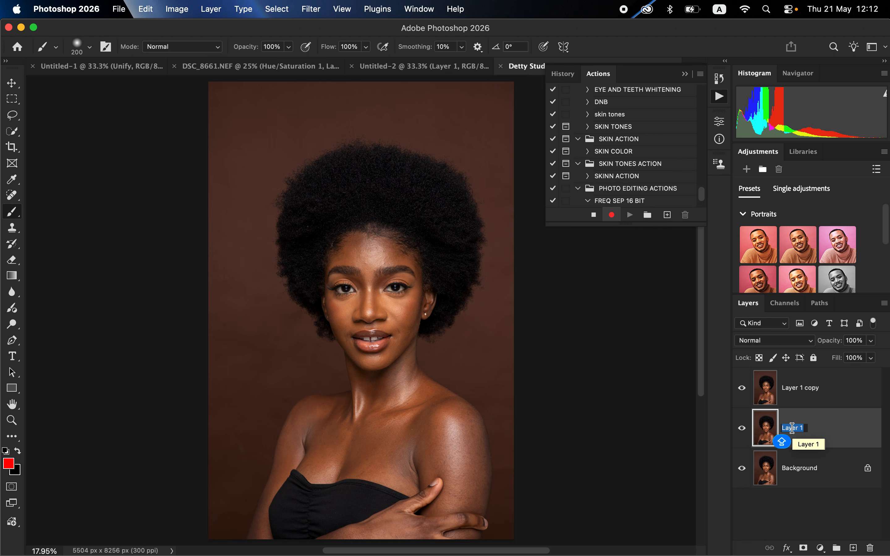
{"action": "type", "text": "COLOR"}
{"action": "key", "text": "Return"}
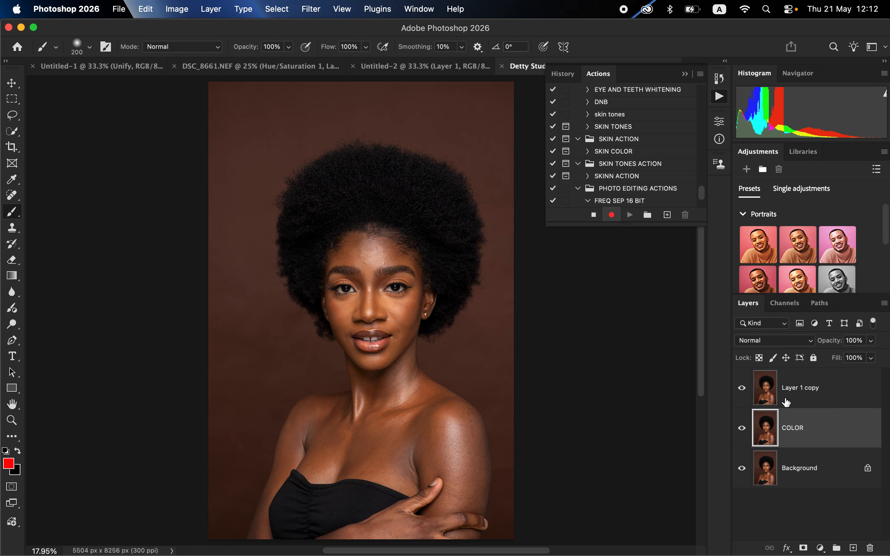
{"action": "double_click", "coordinate": [794, 390]}
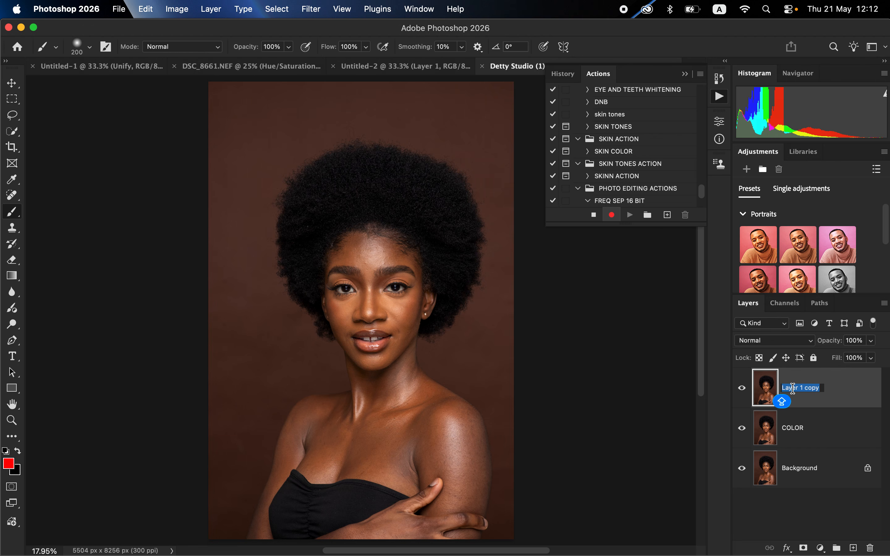
{"action": "type", "text": "TEXTURE"}
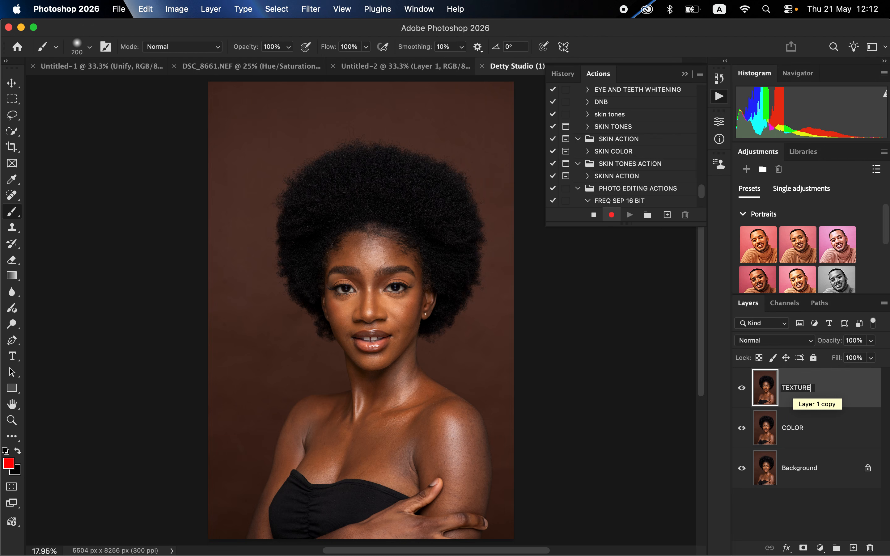
{"action": "key", "text": "Return"}
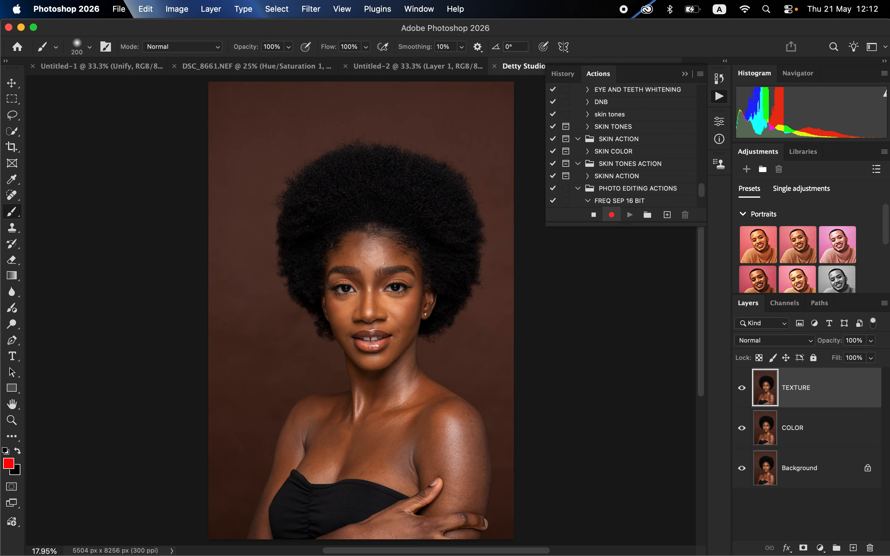
Hide the TEXTURE layer and apply a Gaussian Blur with a 10-pixel radius to the COLOR layer
{"action": "left_click", "coordinate": [801, 432]}
{"action": "left_click", "coordinate": [741, 390]}
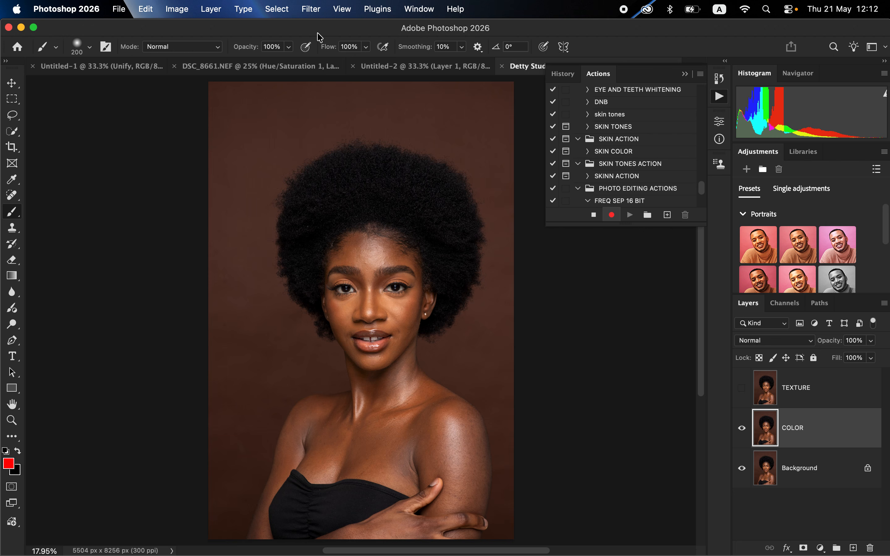
{"action": "left_click", "coordinate": [311, 9]}
{"action": "mouse_move", "coordinate": [449, 180]}
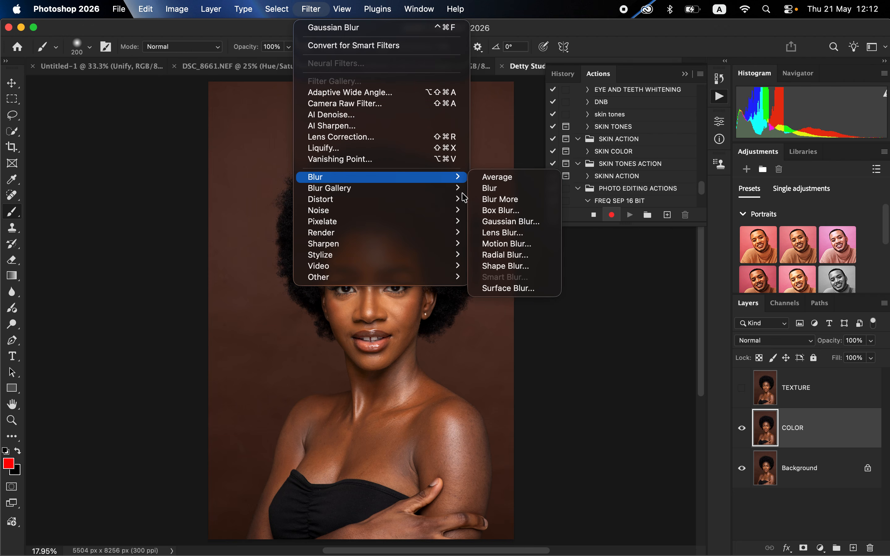
{"action": "left_click", "coordinate": [519, 222]}
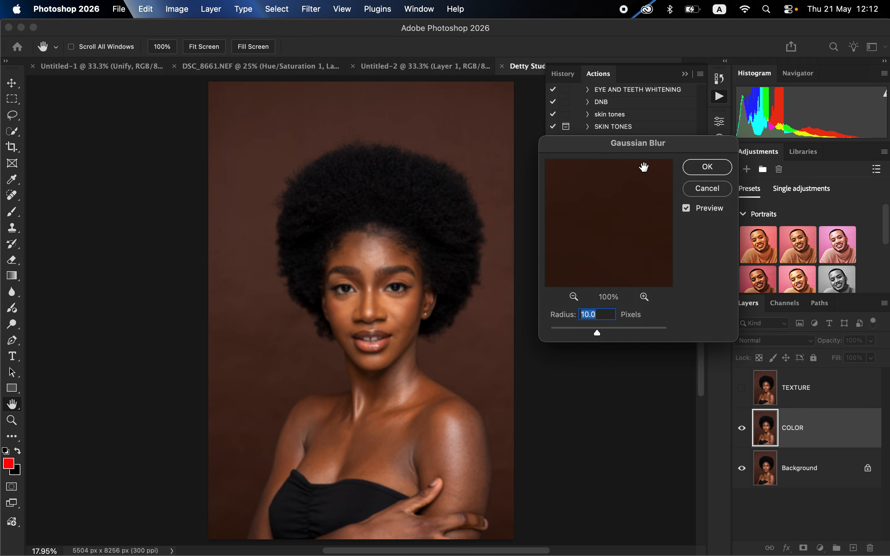
{"action": "left_click_drag", "start_coordinate": [622, 144], "coordinate": [499, 131]}
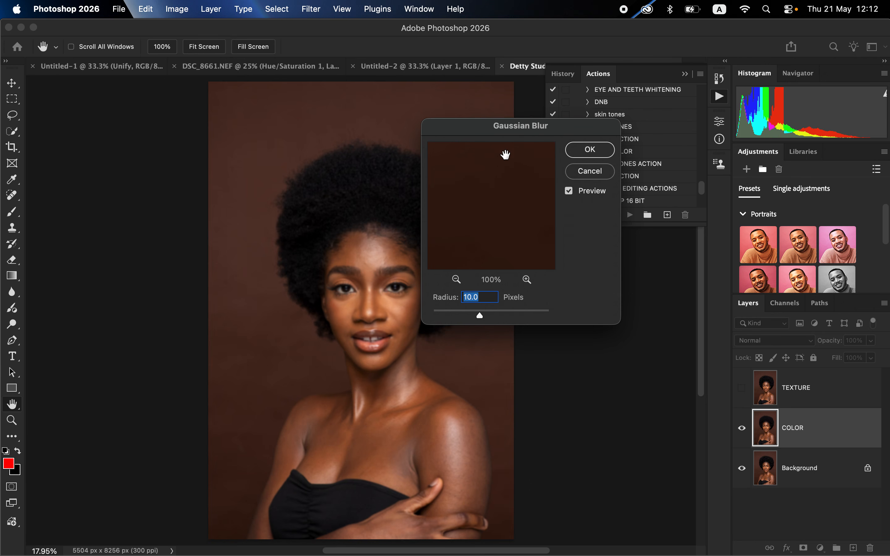
{"action": "left_click_drag", "start_coordinate": [514, 129], "coordinate": [468, 103]}
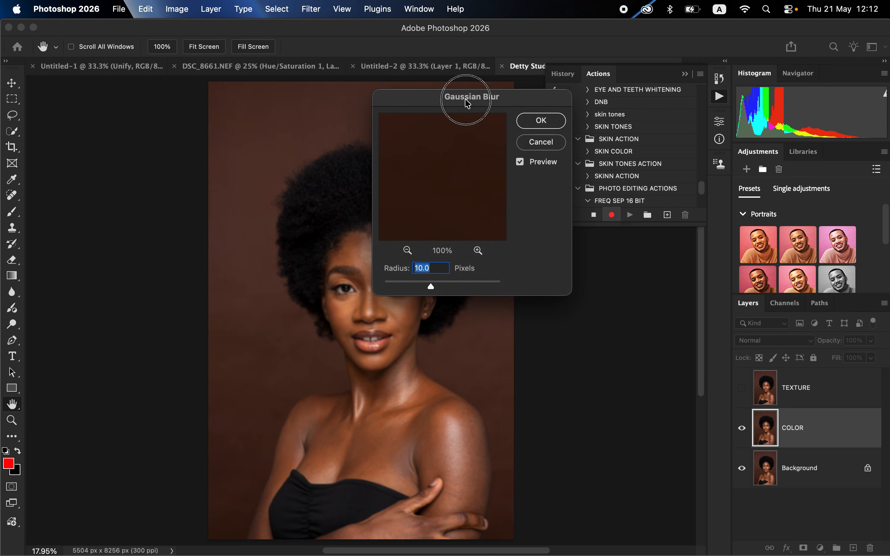
{"action": "left_click", "coordinate": [530, 127]}
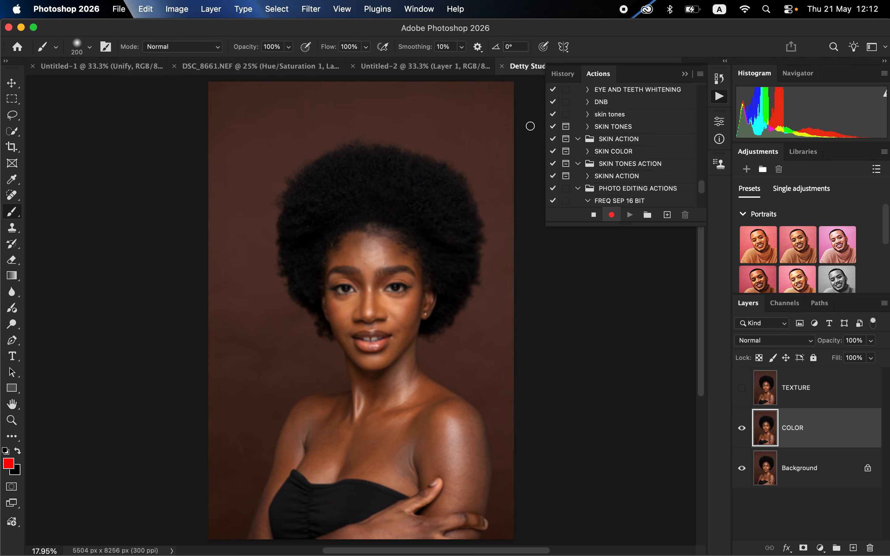
Enable the dialog pause for the action's recorded Gaussian Blur step and make the TEXTURE layer visible again
{"action": "scroll", "coordinate": [645, 187], "scroll_direction": "down", "scroll_amount": 5}
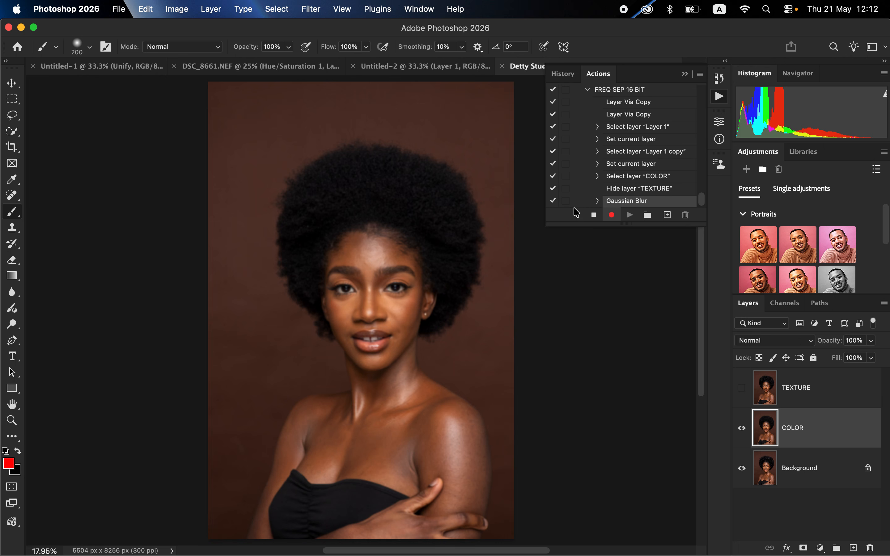
{"action": "left_click", "coordinate": [566, 201]}
{"action": "left_click", "coordinate": [741, 388]}
Run Apply Image on the TEXTURE layer using the COLOR layer as source, inverted, with Add blending and a scale of 2
{"action": "left_click", "coordinate": [809, 398]}
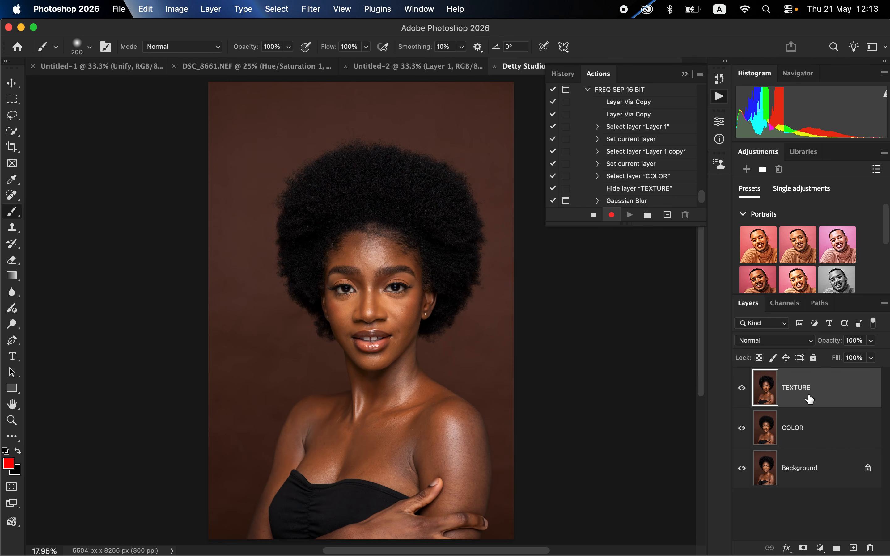
{"action": "left_click", "coordinate": [176, 9]}
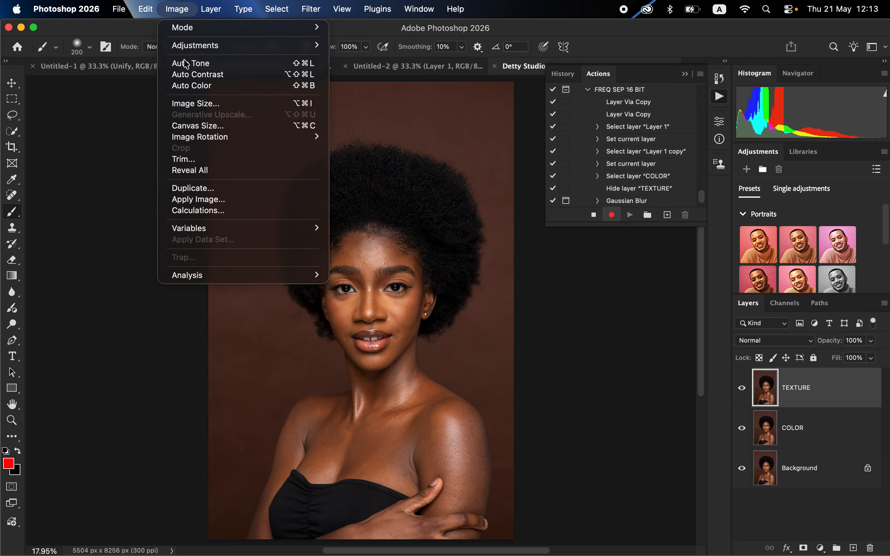
{"action": "left_click", "coordinate": [223, 201]}
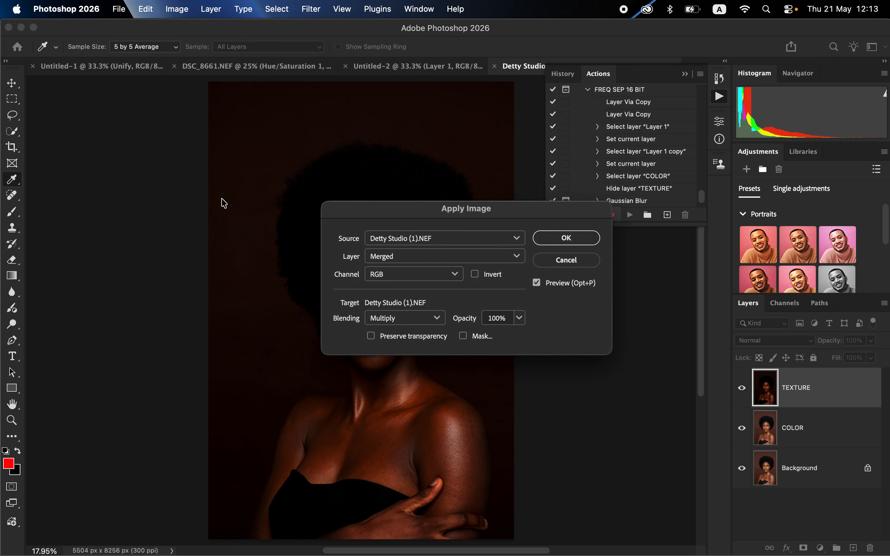
{"action": "left_click", "coordinate": [439, 258]}
{"action": "left_click", "coordinate": [439, 316]}
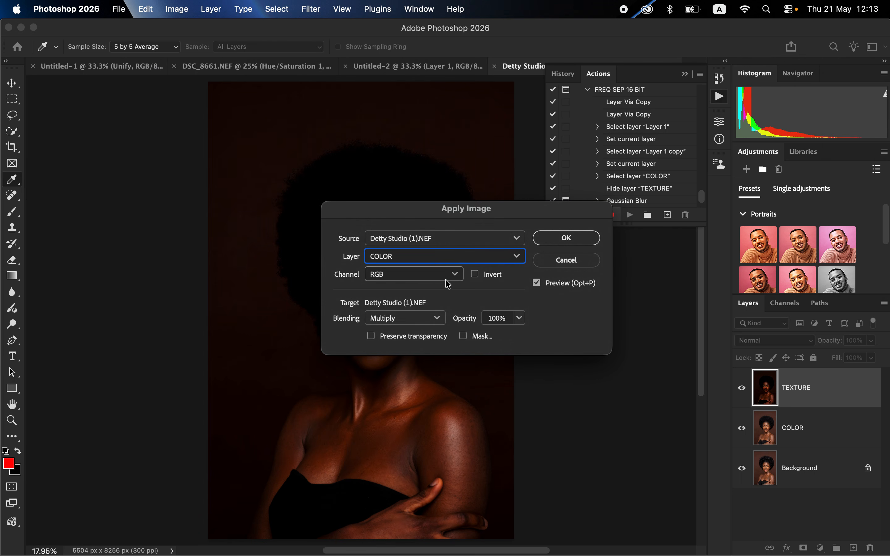
{"action": "left_click", "coordinate": [426, 319]}
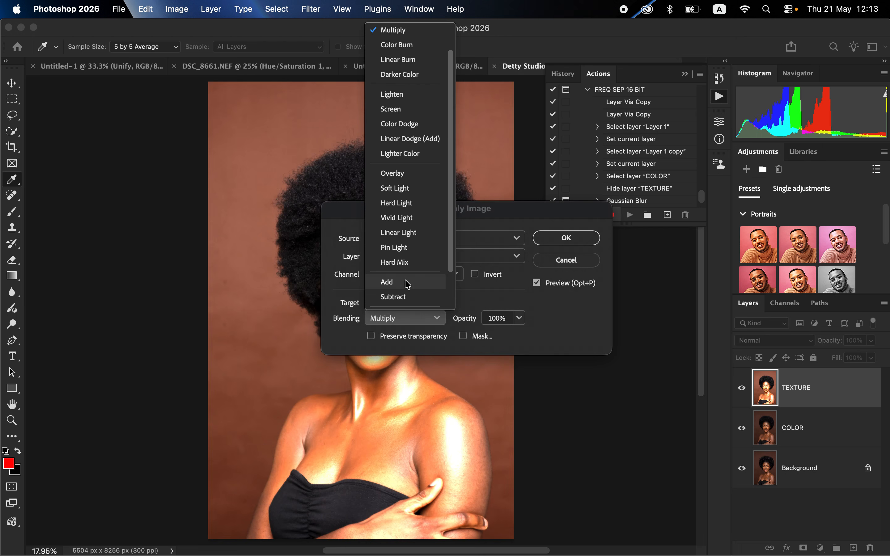
{"action": "left_click", "coordinate": [412, 283]}
{"action": "left_click", "coordinate": [511, 336]}
{"action": "type", "text": "2"}
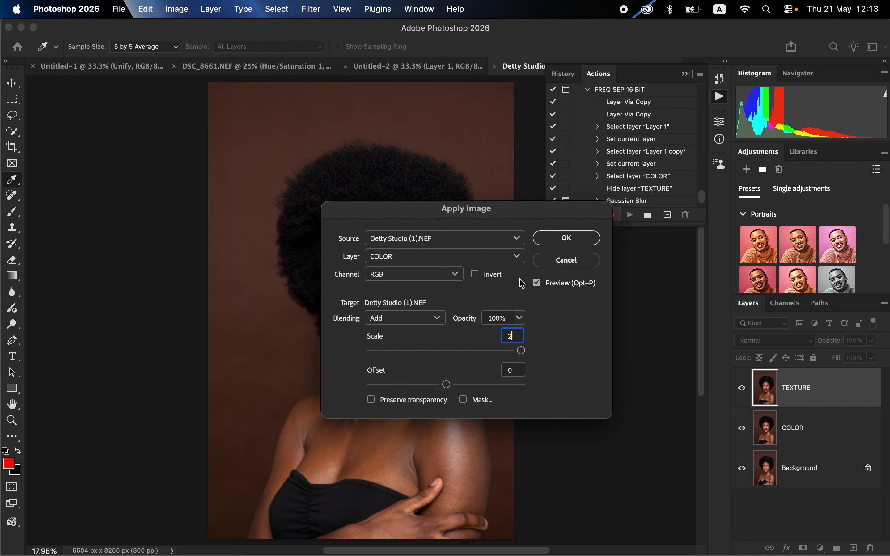
{"action": "left_click", "coordinate": [475, 274]}
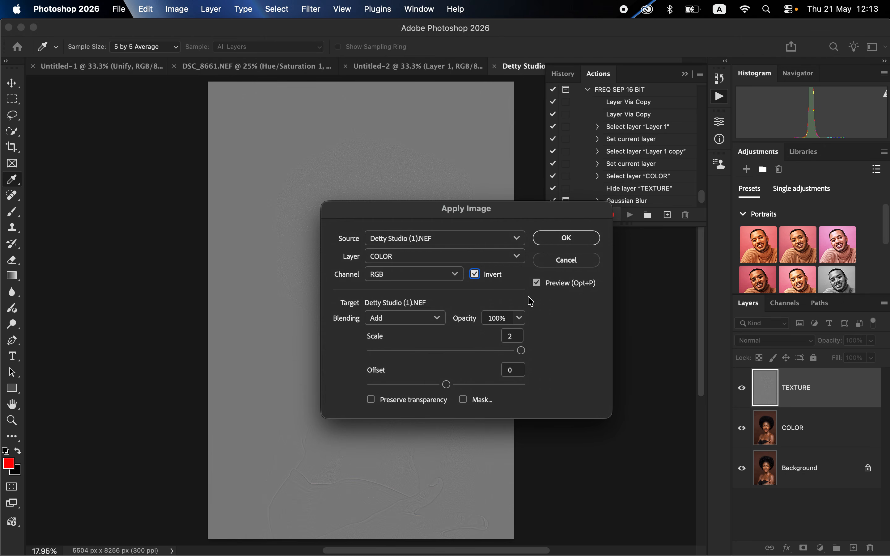
{"action": "left_click", "coordinate": [568, 237]}
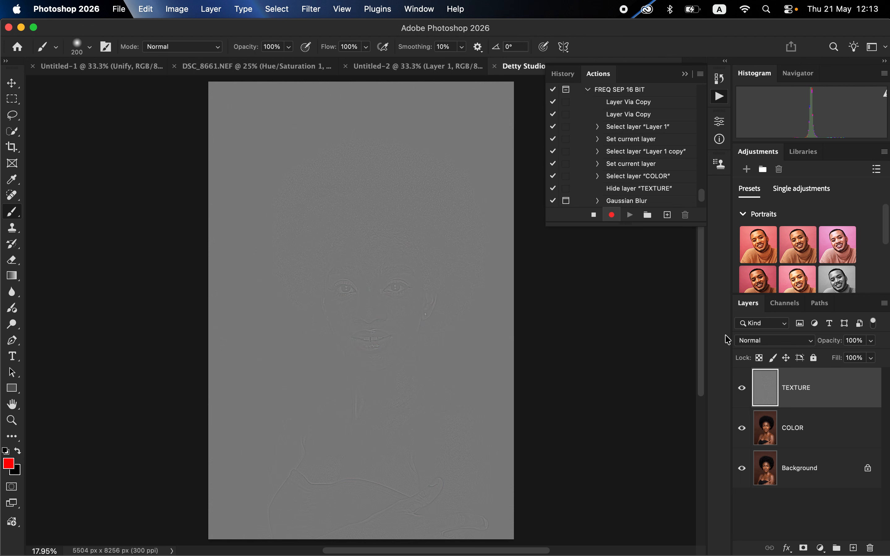
Set the TEXTURE layer's blend mode to Linear Light
{"action": "left_click", "coordinate": [779, 343]}
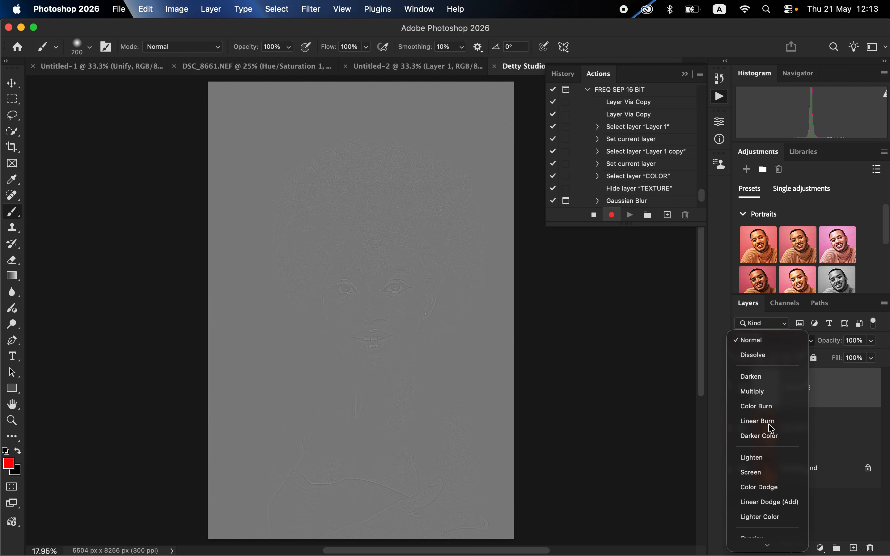
{"action": "mouse_move", "coordinate": [773, 545]}
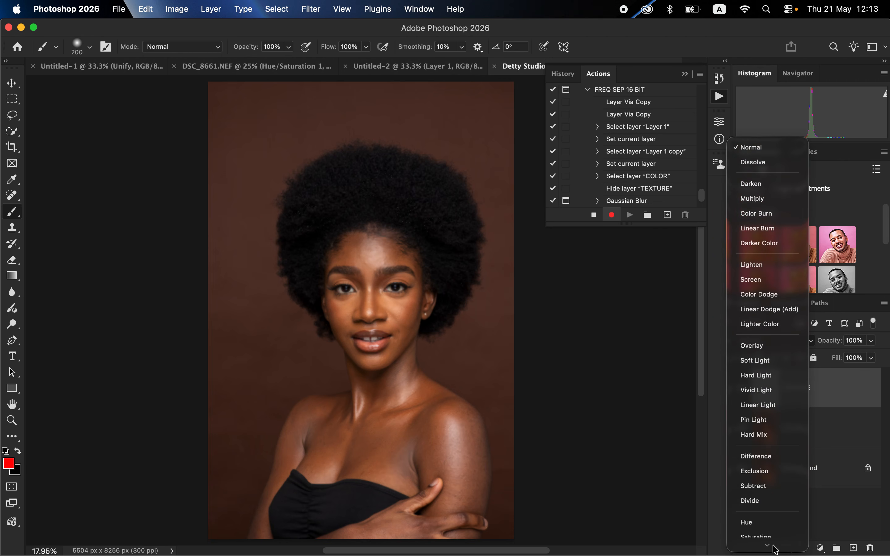
{"action": "left_click", "coordinate": [760, 404]}
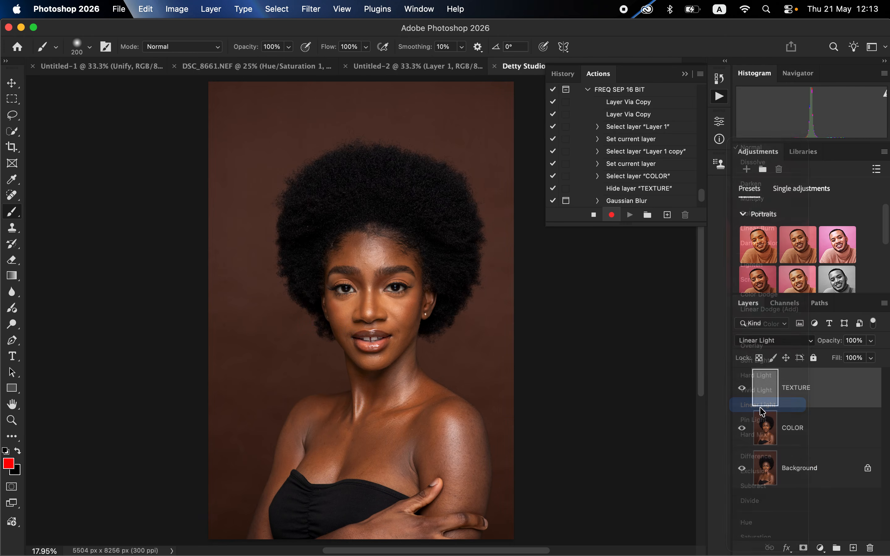
Group the TEXTURE and COLOR layers and name the group FREQ SEP
{"action": "left_click", "coordinate": [820, 428], "text": "shift"}
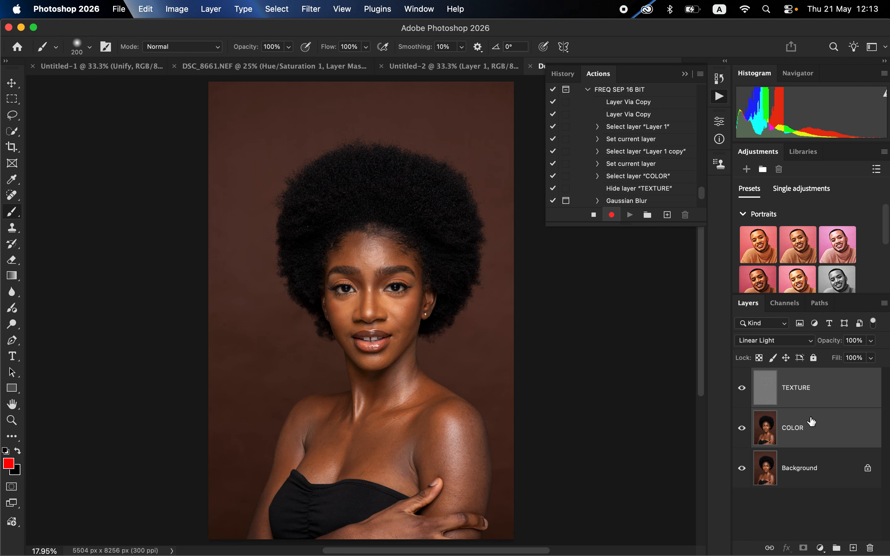
{"action": "key", "text": "super+g"}
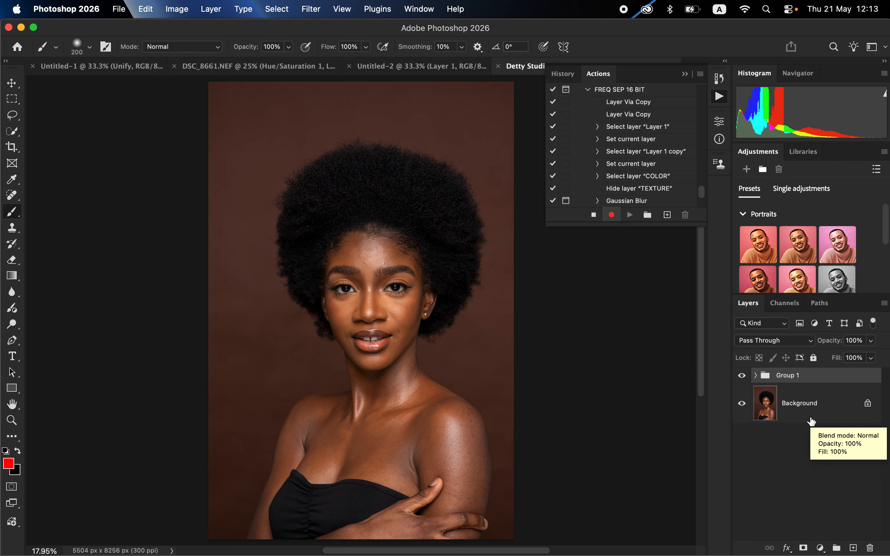
{"action": "double_click", "coordinate": [787, 375]}
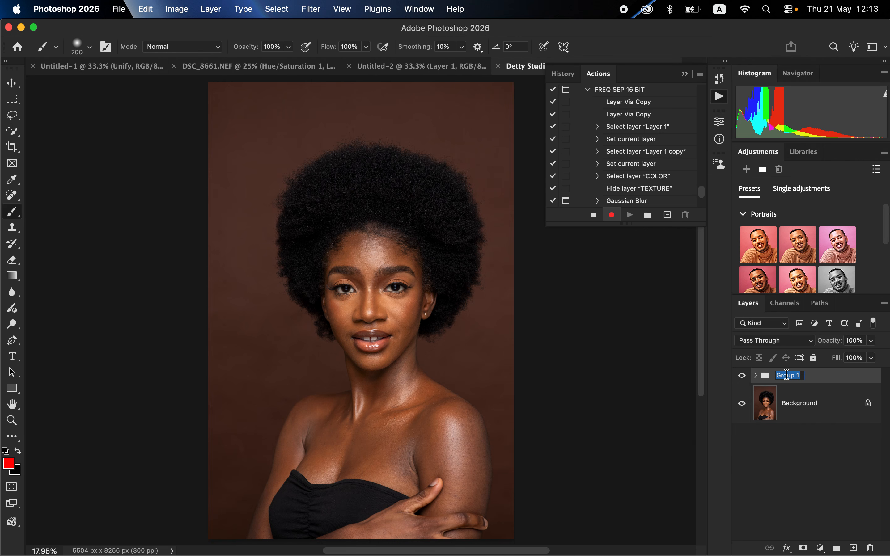
{"action": "key", "text": "Caps_Lock"}
{"action": "type", "text": "FREQ"}
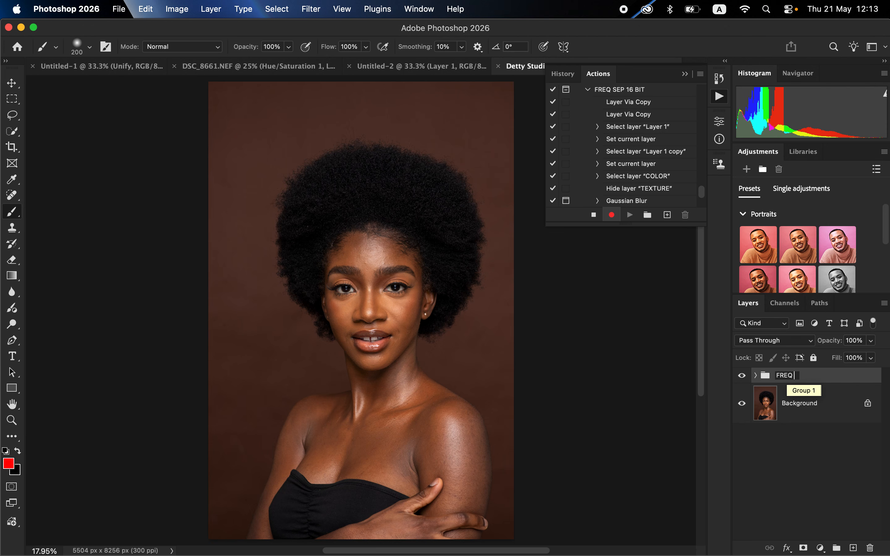
{"action": "type", "text": " SEP"}
{"action": "left_click", "coordinate": [805, 384]}
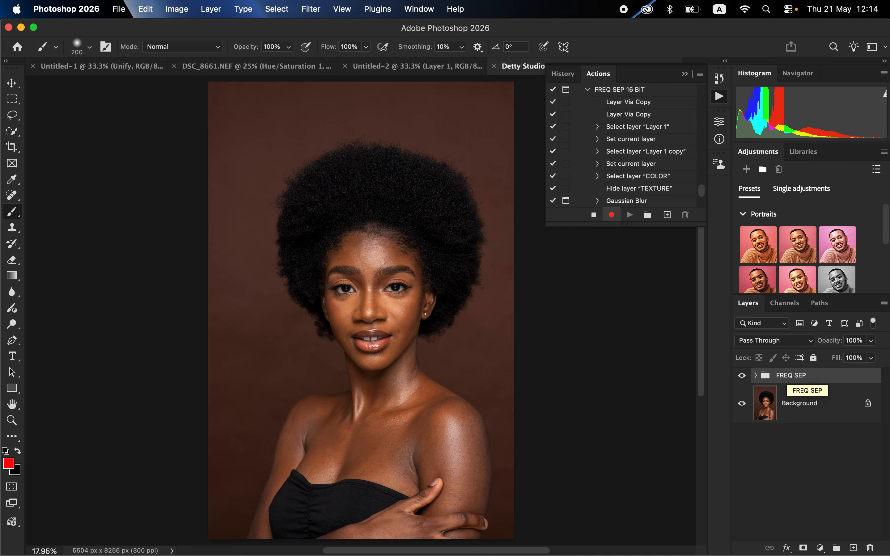
Select the COLOR layer inside the FREQ SEP group and activate the Mixer Brush Tool with a cleaned brush
{"action": "left_click", "coordinate": [756, 375]}
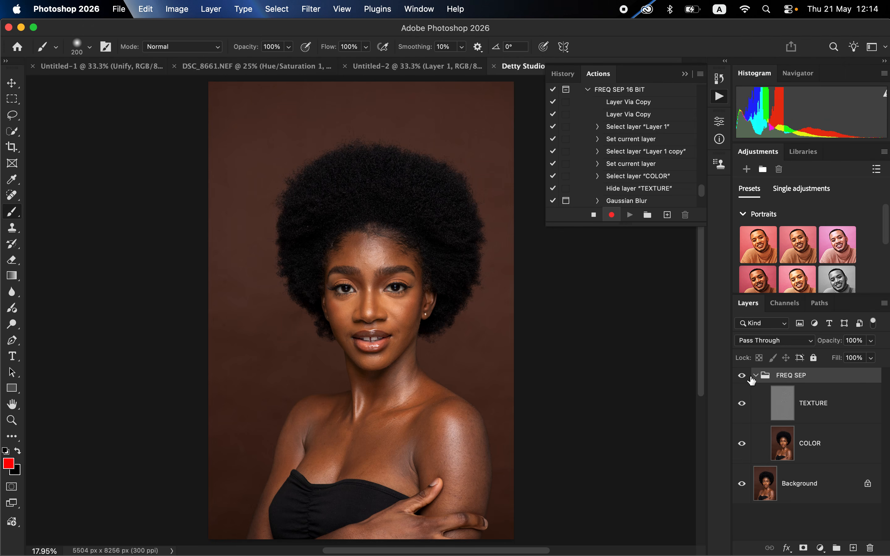
{"action": "left_click", "coordinate": [804, 449]}
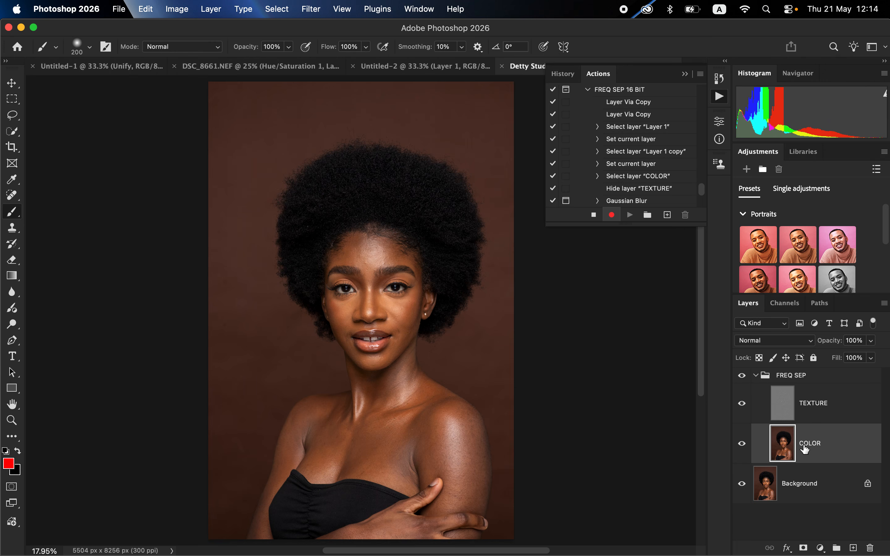
{"action": "left_click", "coordinate": [13, 214]}
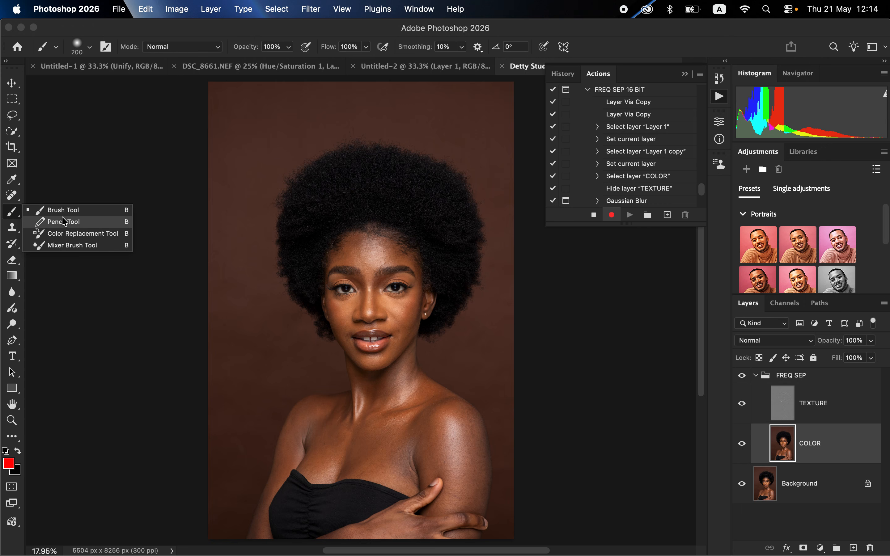
{"action": "left_click", "coordinate": [83, 245]}
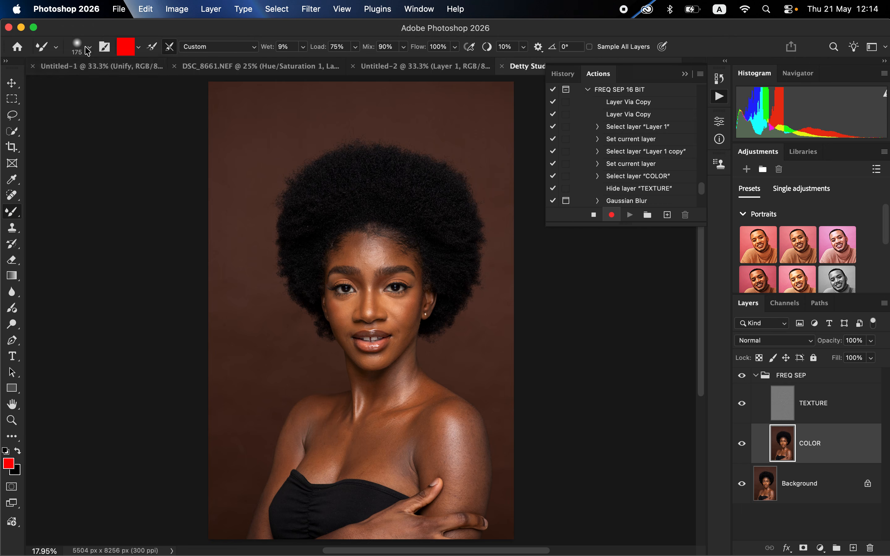
{"action": "left_click", "coordinate": [89, 46]}
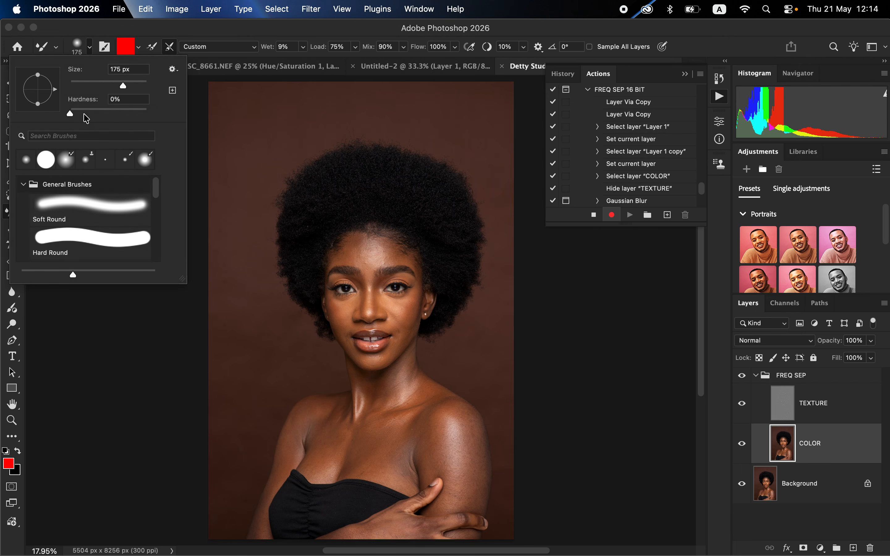
{"action": "left_click", "coordinate": [89, 47]}
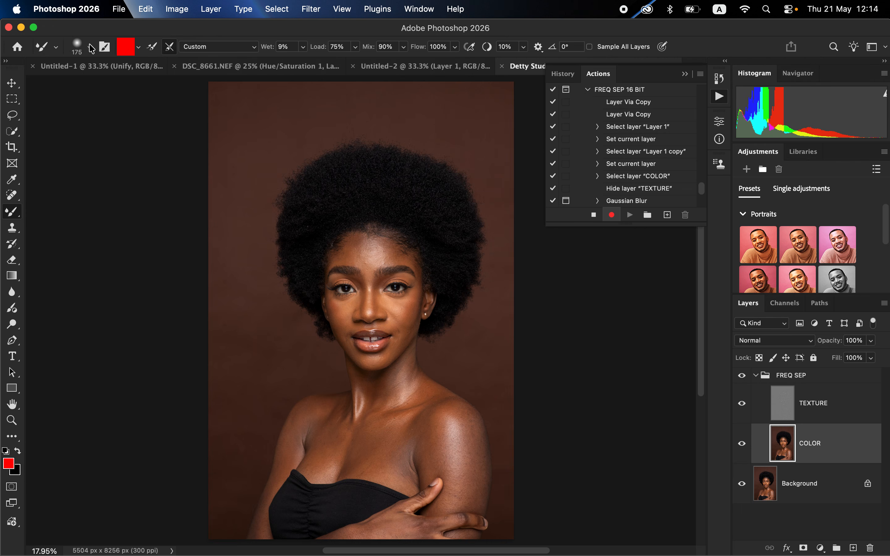
{"action": "left_click", "coordinate": [139, 47]}
{"action": "left_click", "coordinate": [147, 74]}
Stop recording the FREQ SEP 16 BIT action and collapse both its step list and the FREQ SEP layer group
{"action": "left_click", "coordinate": [587, 91]}
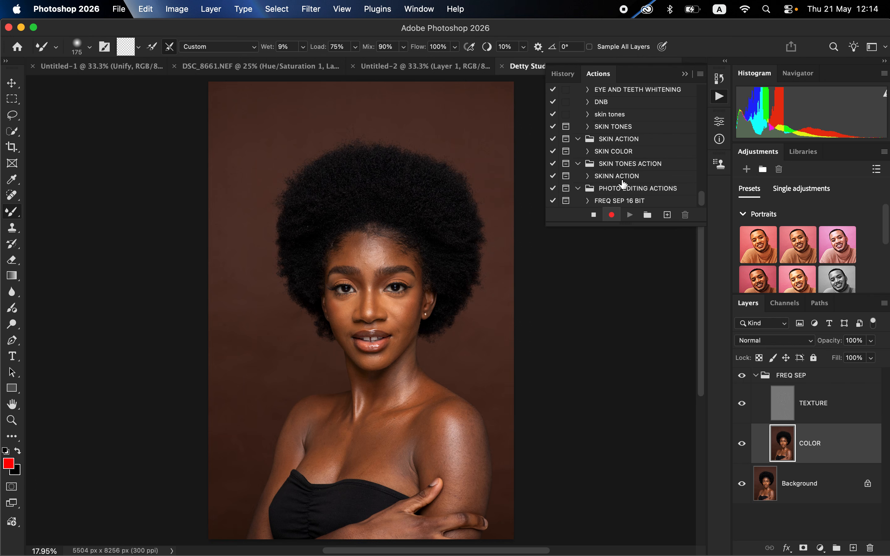
{"action": "left_click", "coordinate": [593, 217]}
{"action": "left_click", "coordinate": [761, 377]}
{"action": "left_click", "coordinate": [755, 375]}
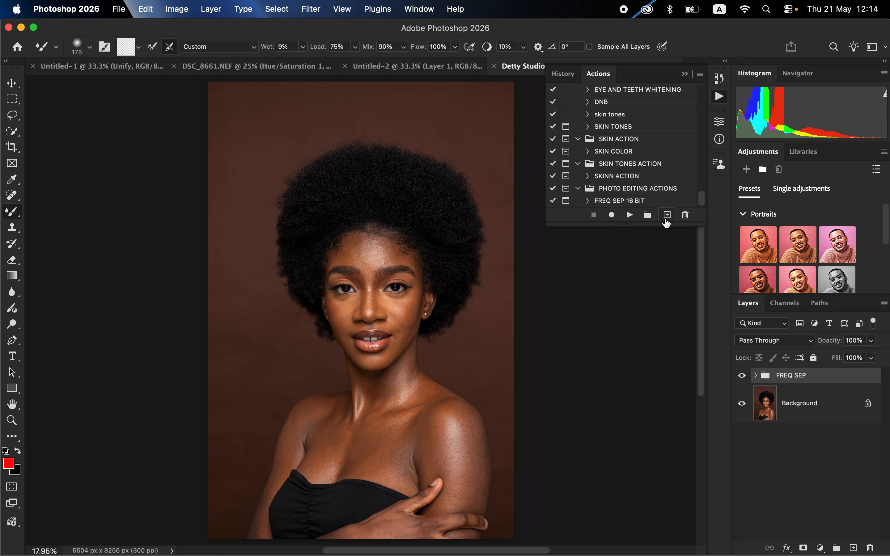
Create a new action named SKIN TONE in the PHOTO EDITING ACTIONS set and start recording it
{"action": "left_click", "coordinate": [631, 192]}
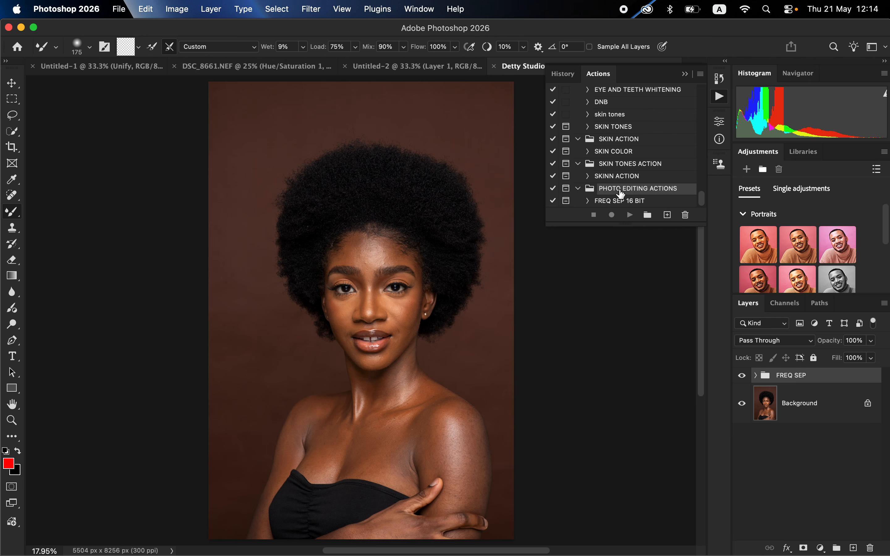
{"action": "left_click", "coordinate": [666, 216]}
{"action": "type", "text": "COLOR"}
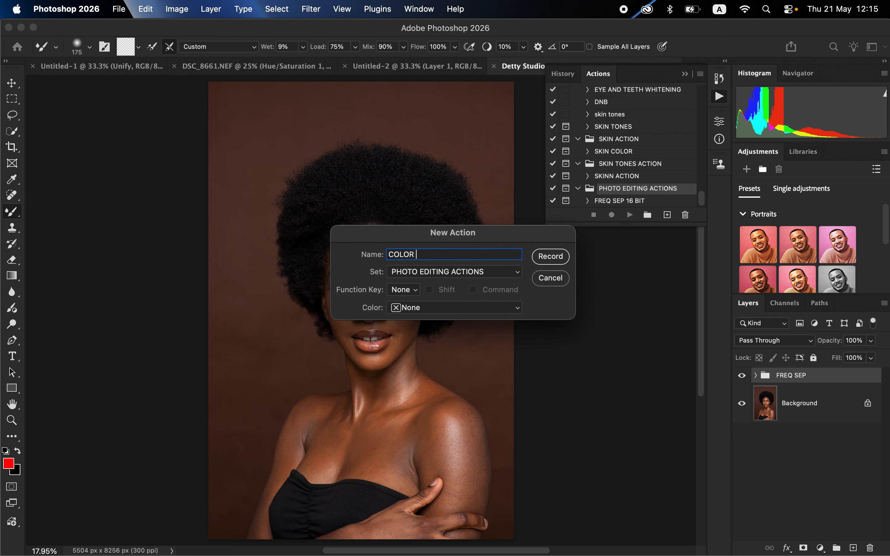
{"action": "key", "text": "BackSpace"}
{"action": "key", "text": "BackSpace"}
{"action": "key", "text": "BackSpace"}
{"action": "key", "text": "BackSpace"}
{"action": "key", "text": "BackSpace"}
{"action": "type", "text": "SKIN TONE"}
{"action": "left_click", "coordinate": [441, 272]}
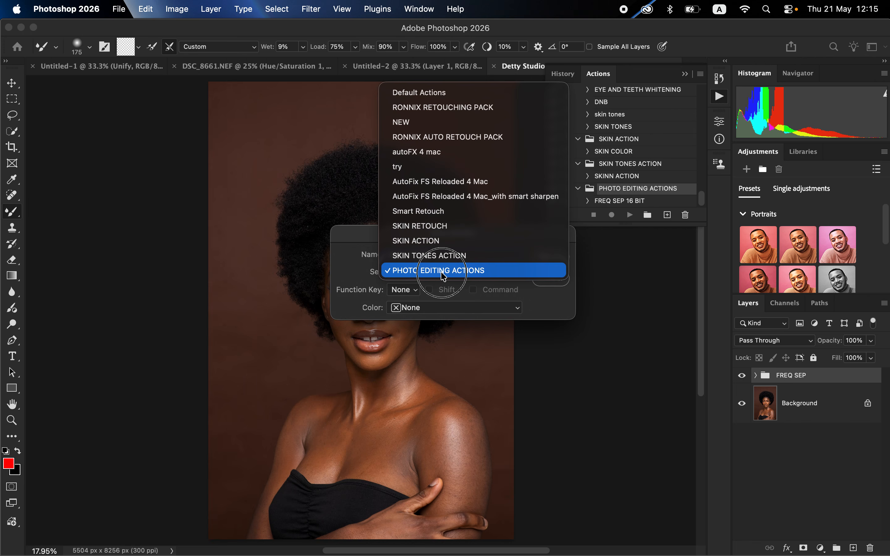
{"action": "left_click", "coordinate": [440, 271]}
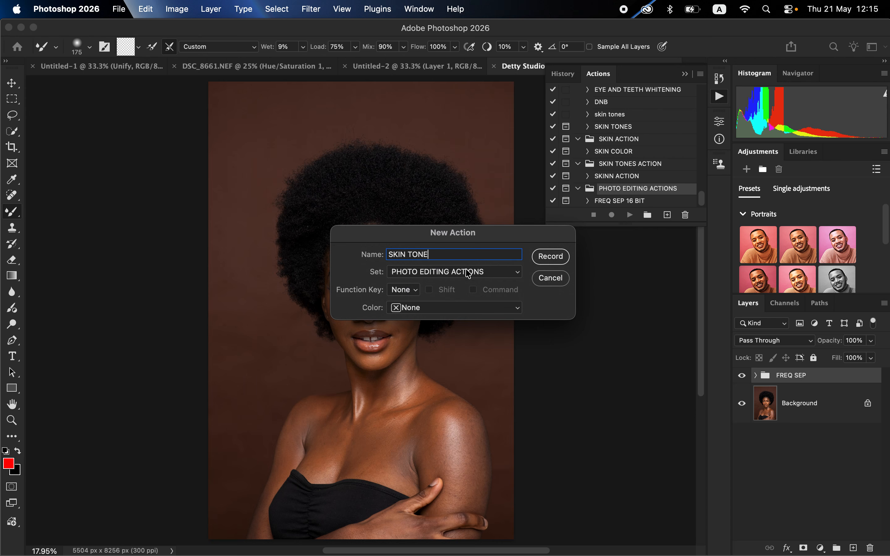
{"action": "left_click", "coordinate": [552, 257]}
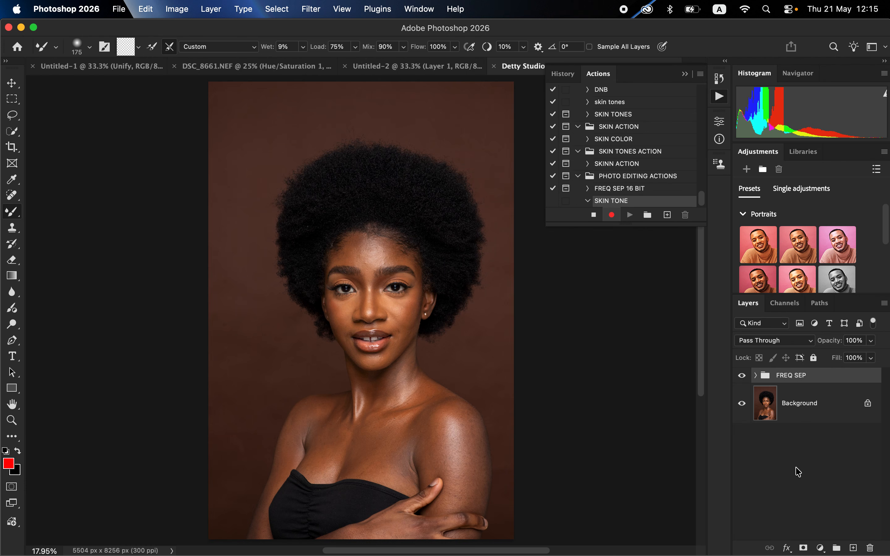
Add a Solid Color fill layer in red ff0000 above the FREQ SEP group and hide it
{"action": "left_click", "coordinate": [820, 548]}
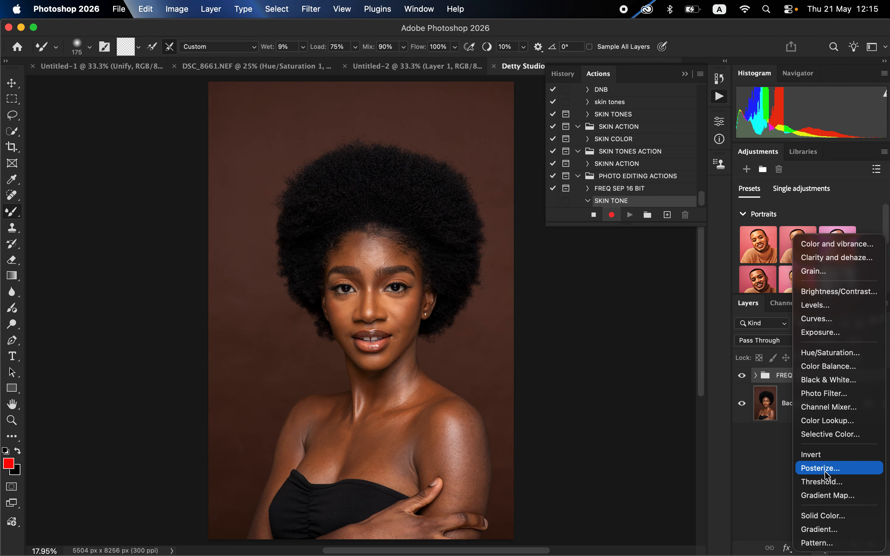
{"action": "left_click", "coordinate": [829, 514]}
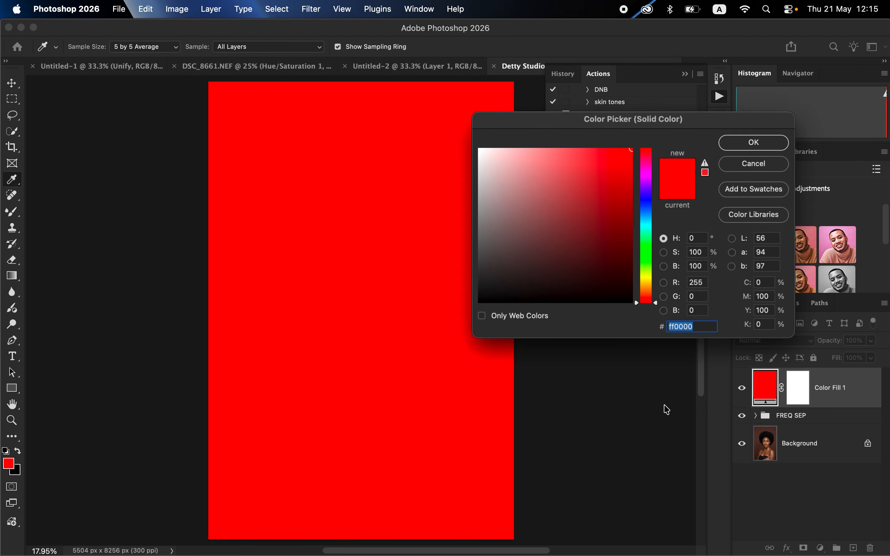
{"action": "left_click", "coordinate": [752, 141]}
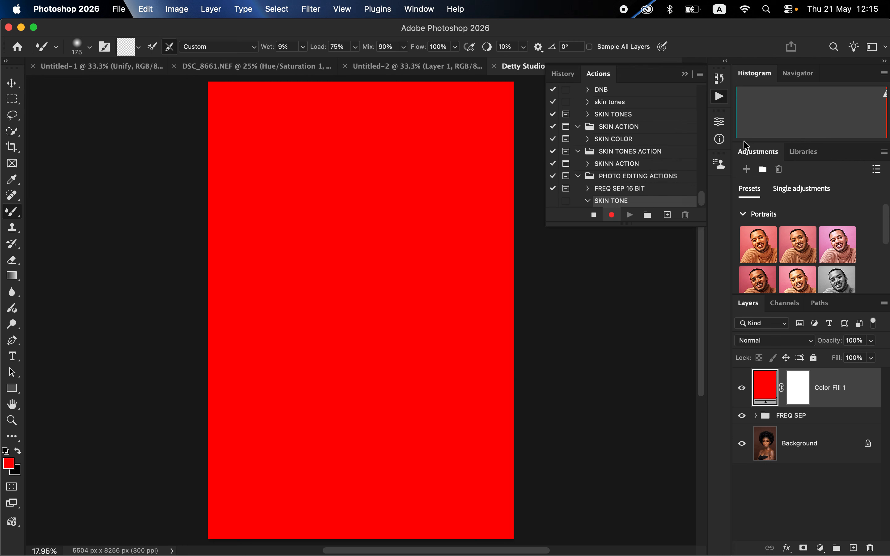
{"action": "left_click", "coordinate": [742, 390]}
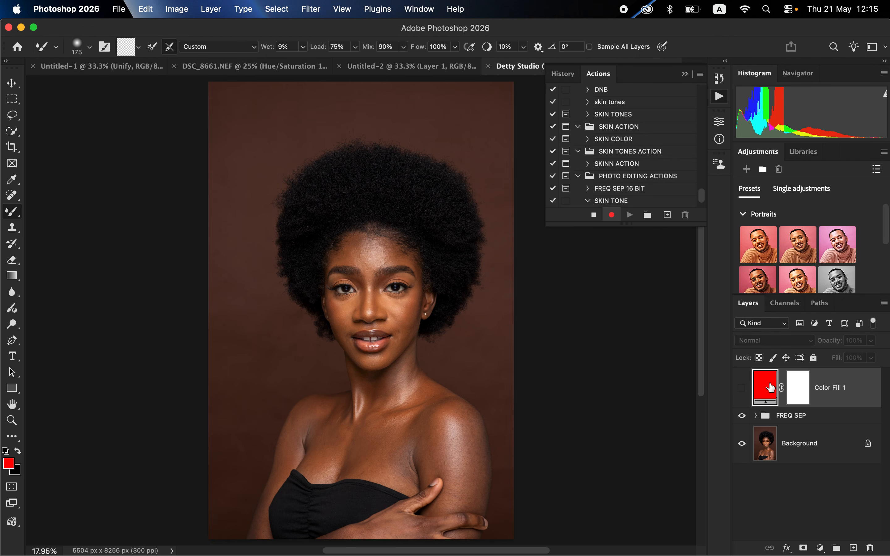
Recolor the hidden fill layer to the skin tone 945f3f sampled from the woman's forehead
{"action": "double_click", "coordinate": [762, 389]}
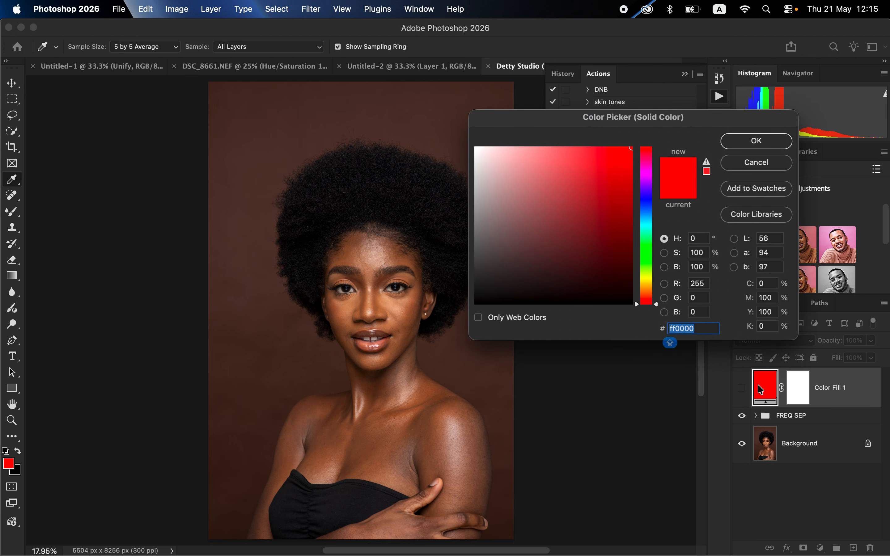
{"action": "left_click", "coordinate": [353, 255]}
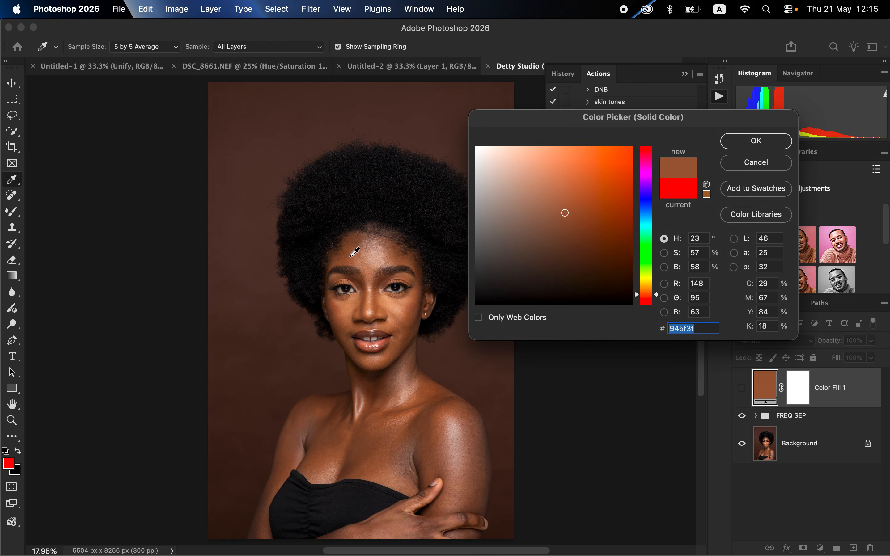
{"action": "left_click", "coordinate": [174, 49]}
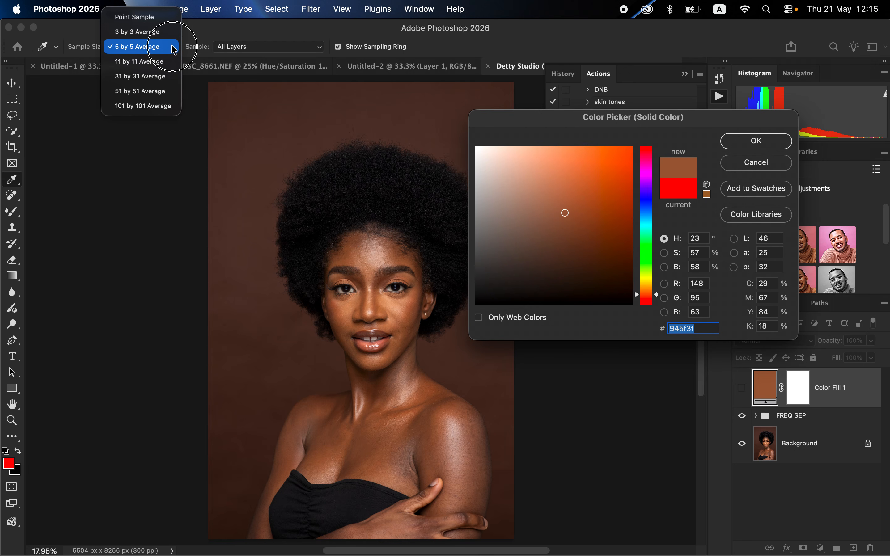
{"action": "left_click", "coordinate": [174, 48]}
{"action": "left_click", "coordinate": [273, 47]}
{"action": "left_click", "coordinate": [274, 48]}
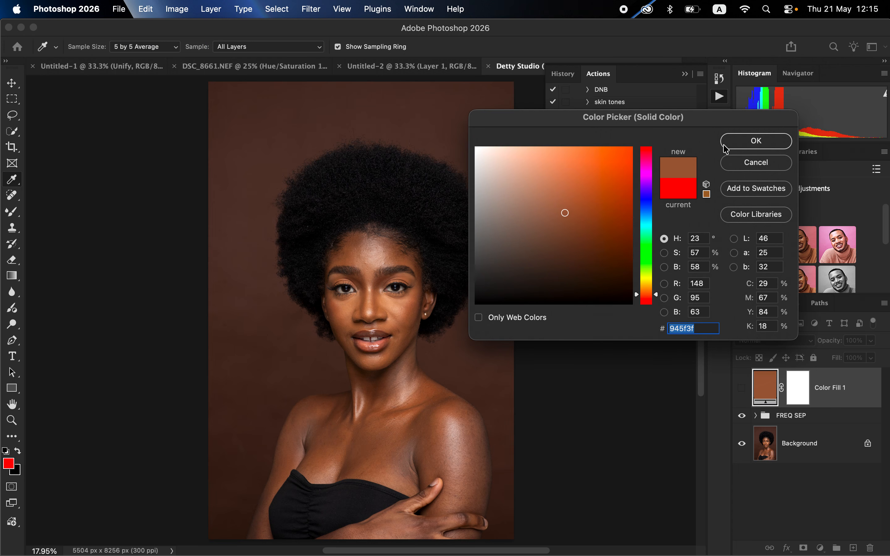
{"action": "left_click", "coordinate": [756, 140]}
Make the fill layer visible again and set its blend mode to Color
{"action": "scroll", "coordinate": [622, 187], "scroll_direction": "down", "scroll_amount": 3}
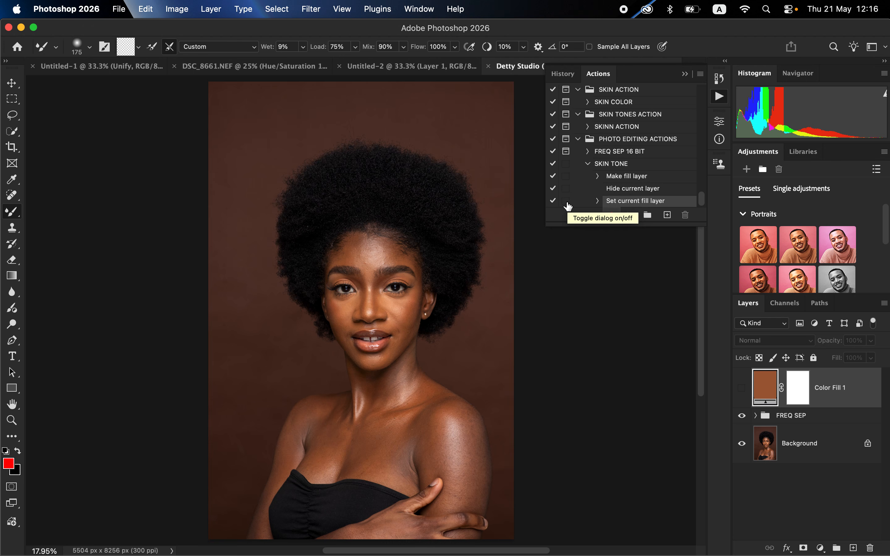
{"action": "left_click", "coordinate": [737, 391]}
{"action": "left_click", "coordinate": [764, 345]}
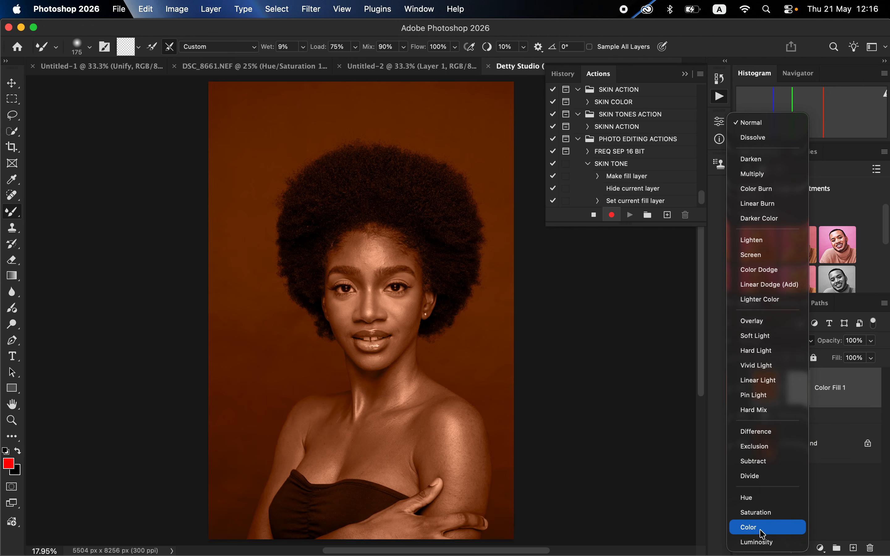
{"action": "left_click", "coordinate": [764, 534]}
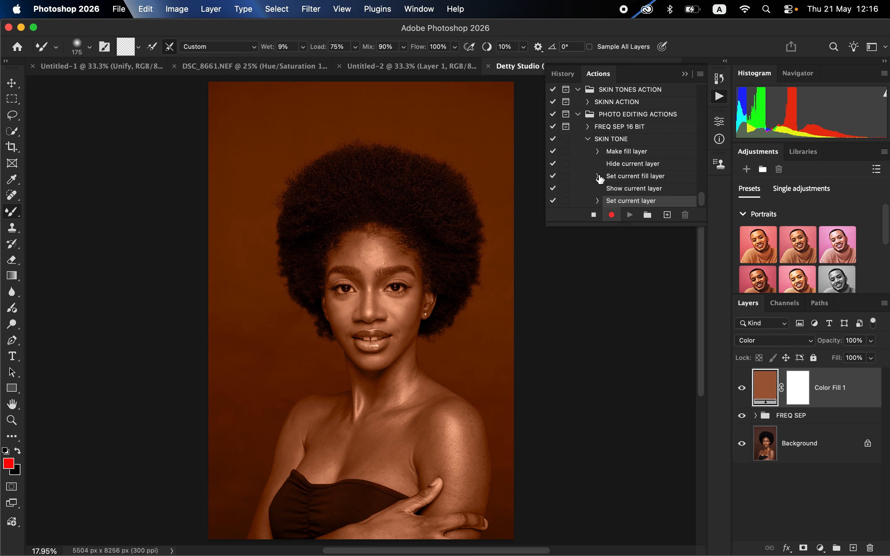
Enable the dialog pause for the recorded Set current fill layer step and invert the fill layer's mask to black
{"action": "left_click", "coordinate": [566, 176]}
{"action": "left_click", "coordinate": [795, 388]}
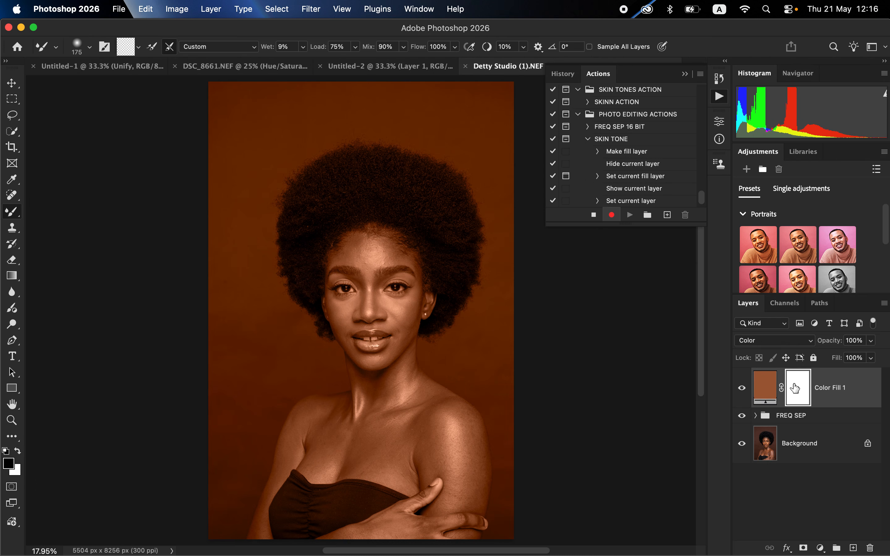
{"action": "key", "text": "super+i"}
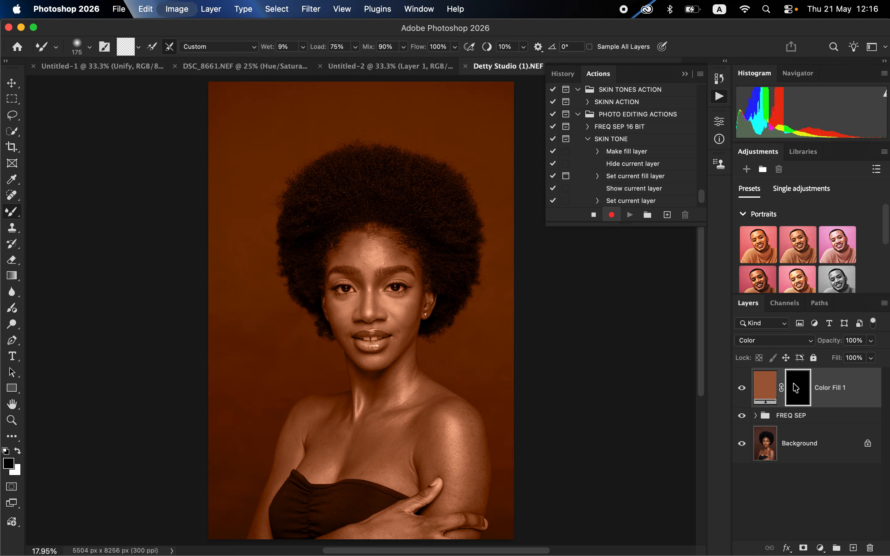
Rename the fill layer SKIN TONE MATCHING and select its mask
{"action": "double_click", "coordinate": [833, 387]}
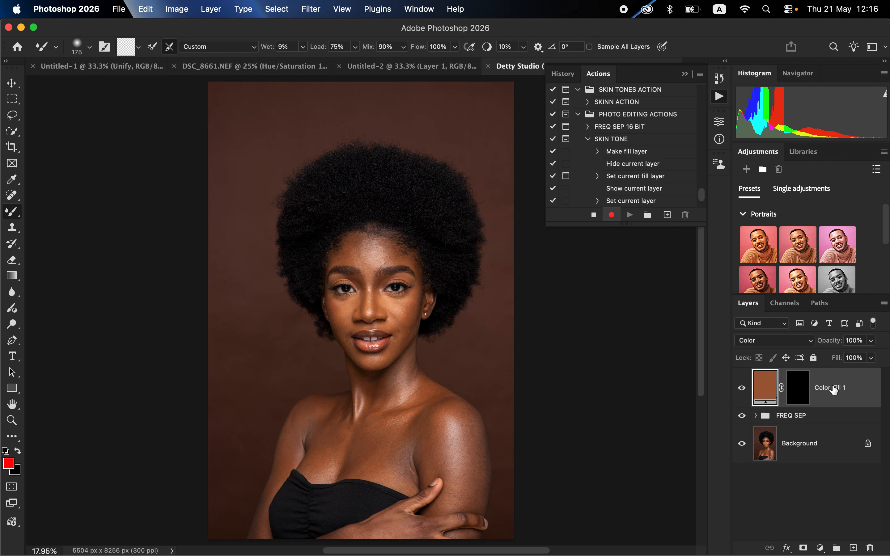
{"action": "type", "text": "SKIN T"}
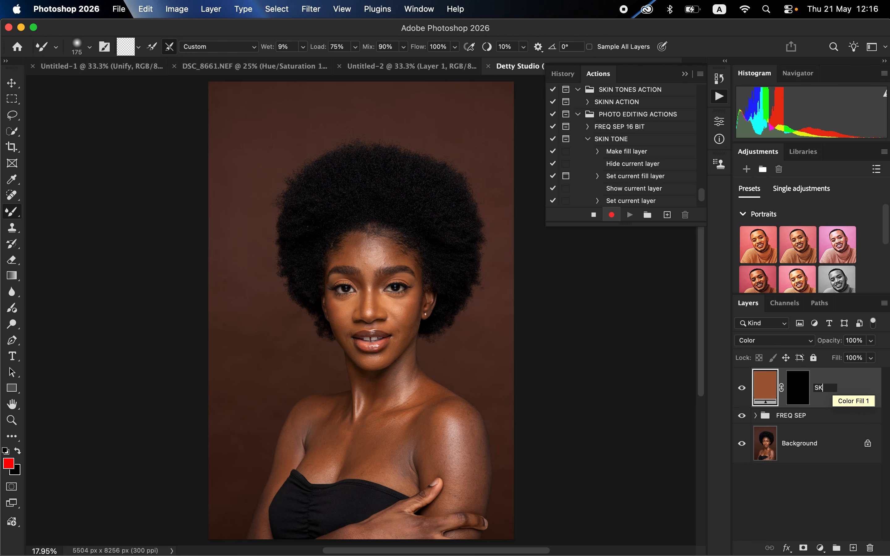
{"action": "type", "text": "E MATCHING"}
{"action": "key", "text": "Return"}
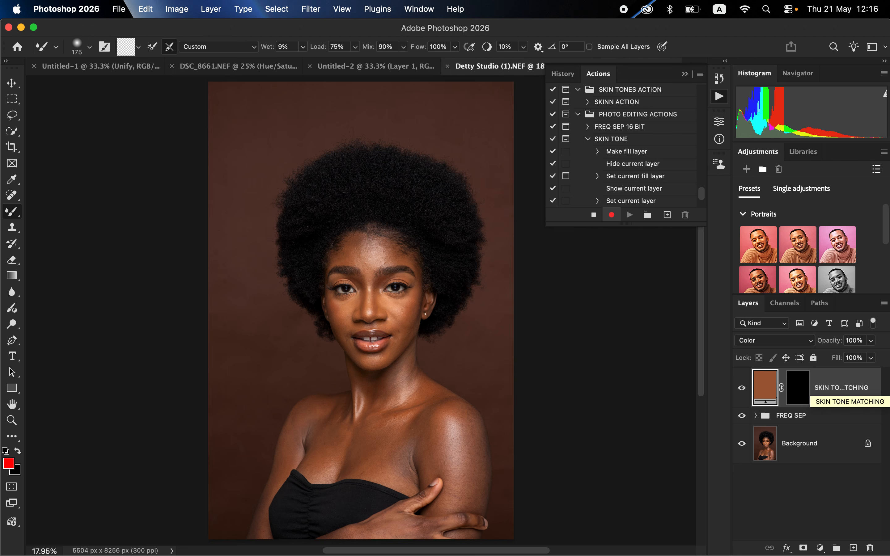
{"action": "left_click", "coordinate": [797, 388]}
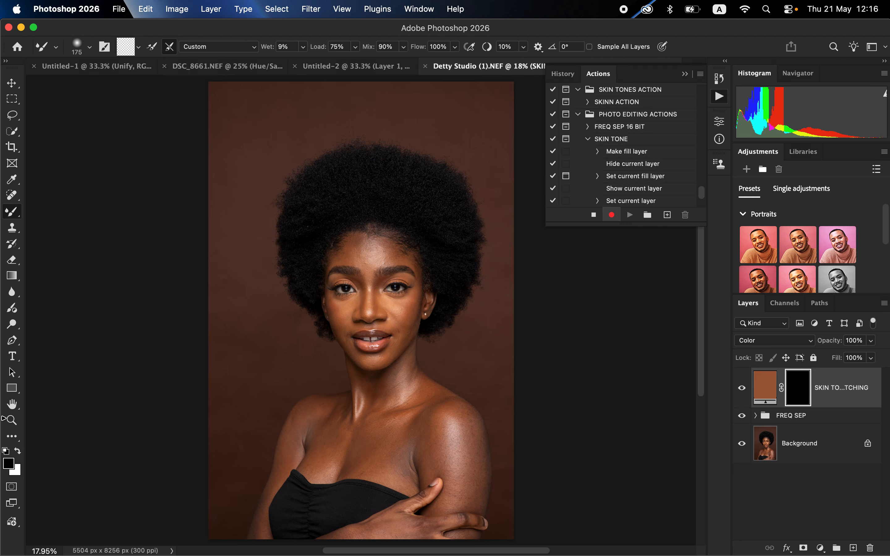
Switch to the Brush tool with default black and white swatches and stop recording the SKIN TONE action
{"action": "left_click", "coordinate": [5, 450]}
{"action": "right_click", "coordinate": [9, 210]}
{"action": "left_click", "coordinate": [56, 209]}
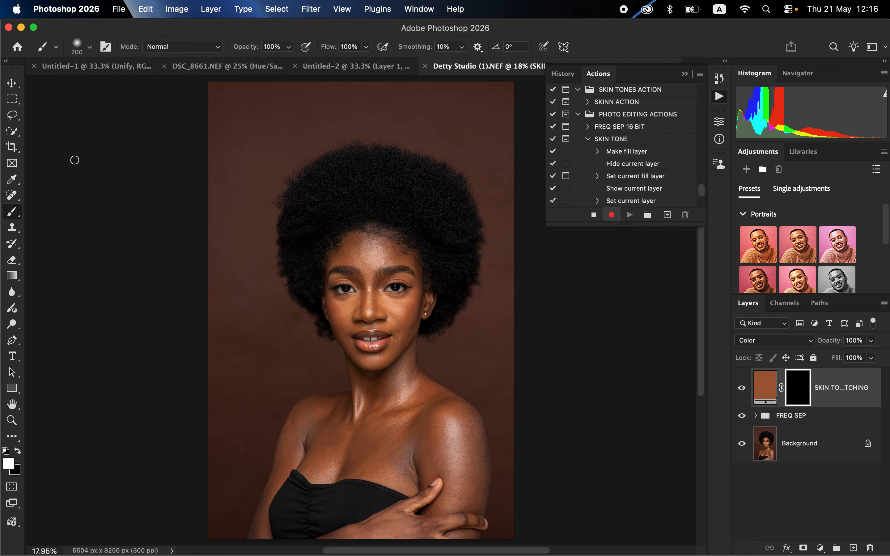
{"action": "left_click", "coordinate": [89, 47]}
{"action": "left_click", "coordinate": [25, 159]}
{"action": "left_click", "coordinate": [201, 31]}
{"action": "left_click", "coordinate": [593, 217]}
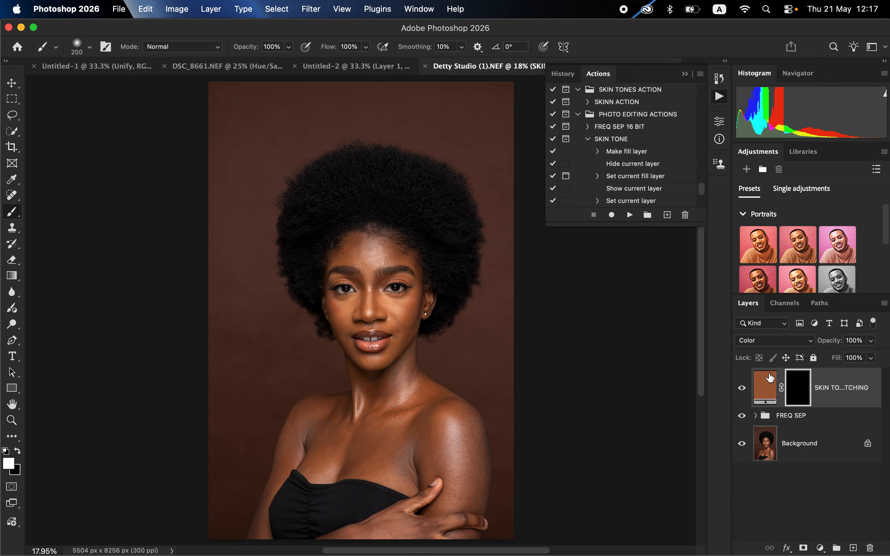
Collapse the SKIN TONE action and delete the SKIN TONE MATCHING layer and FREQ SEP group, leaving only the Background
{"action": "left_click", "coordinate": [587, 140]}
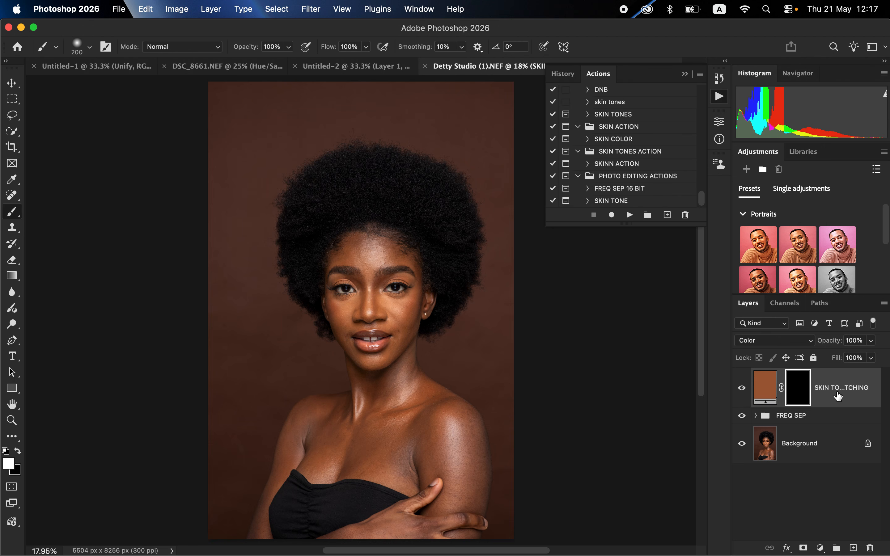
{"action": "key", "text": "BackSpace"}
{"action": "key", "text": "BackSpace"}
{"action": "key", "text": "BackSpace"}
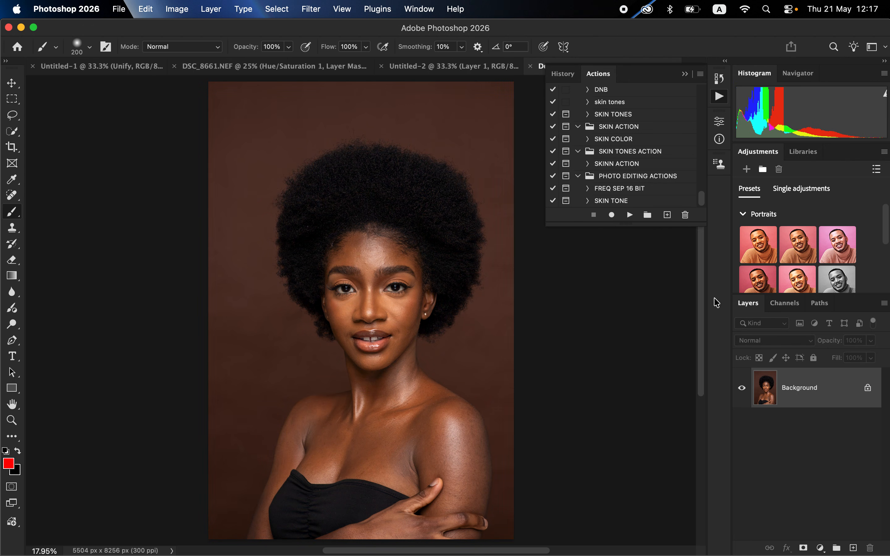
Test the SKIN TONE action with the skin color ba825a sampled from the woman's cheek and delete the generated layer
{"action": "left_click", "coordinate": [611, 200]}
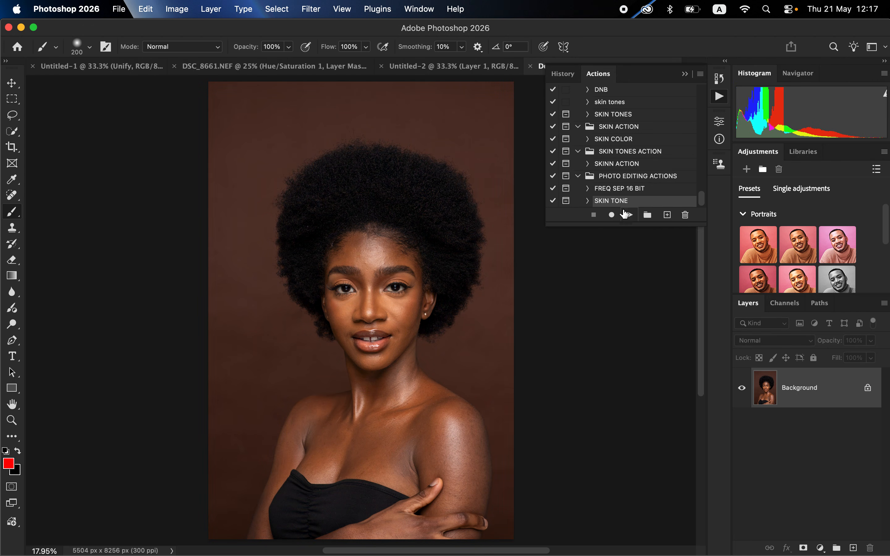
{"action": "left_click", "coordinate": [629, 215]}
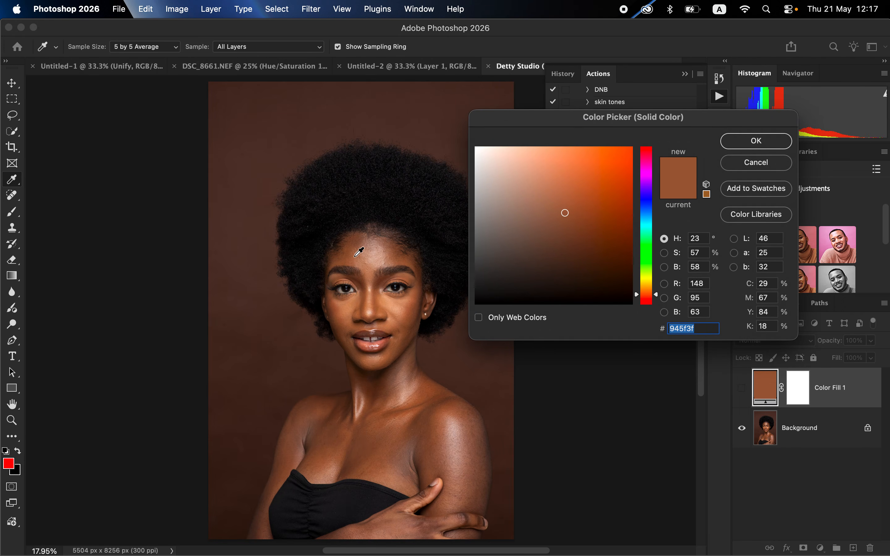
{"action": "left_click", "coordinate": [353, 303]}
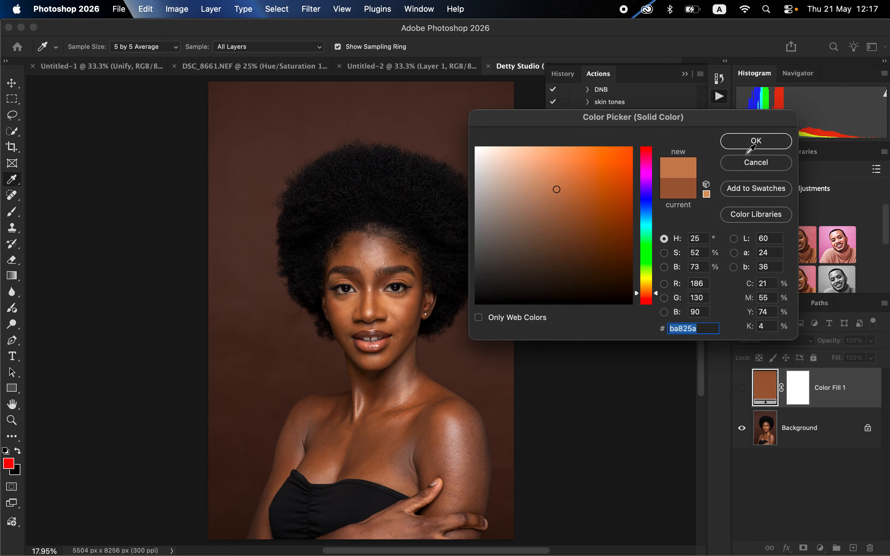
{"action": "left_click", "coordinate": [754, 143]}
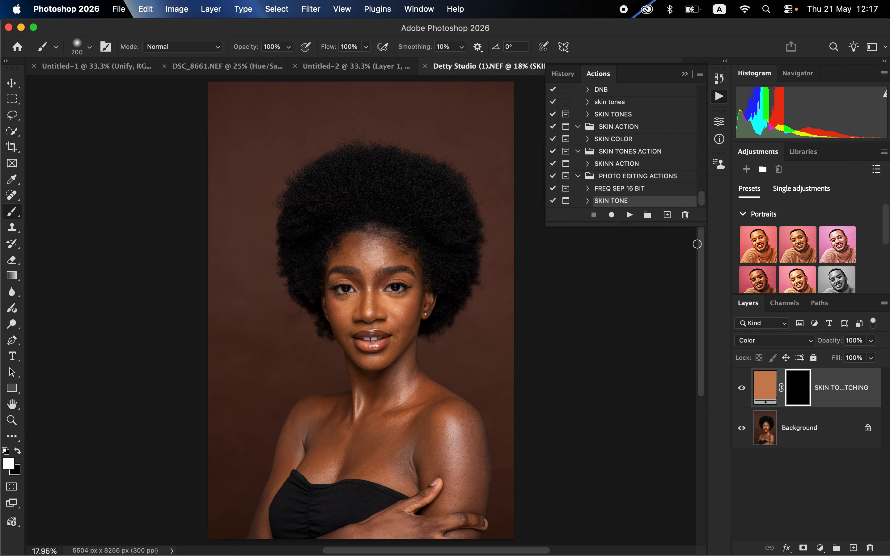
{"action": "key", "text": "BackSpace"}
{"action": "key", "text": "BackSpace"}
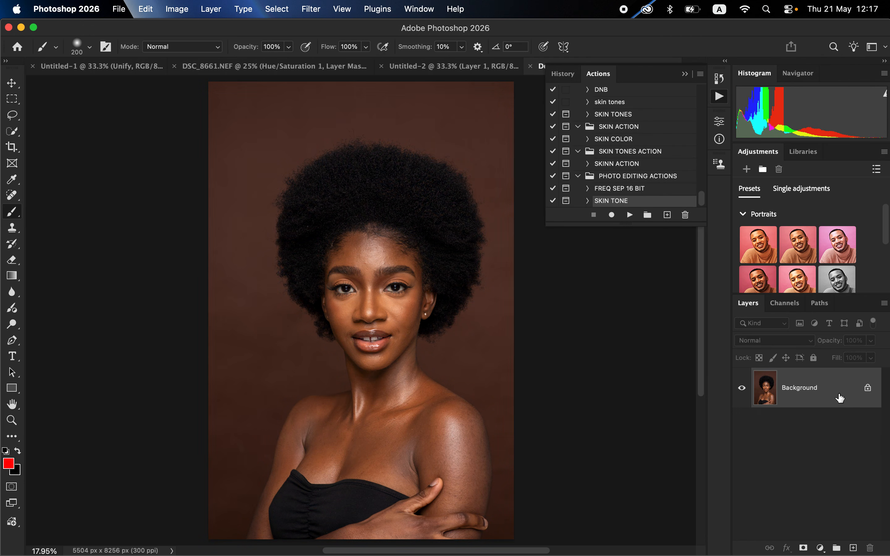
Test the FREQ SEP 16 BIT action with a Gaussian Blur radius of 6.8 pixels and delete the generated FREQ SEP group
{"action": "left_click", "coordinate": [623, 189]}
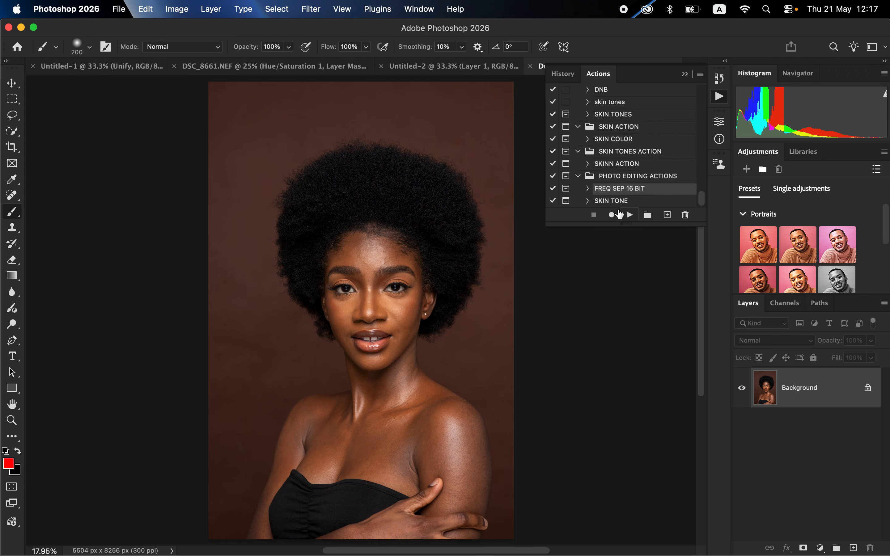
{"action": "left_click", "coordinate": [629, 216]}
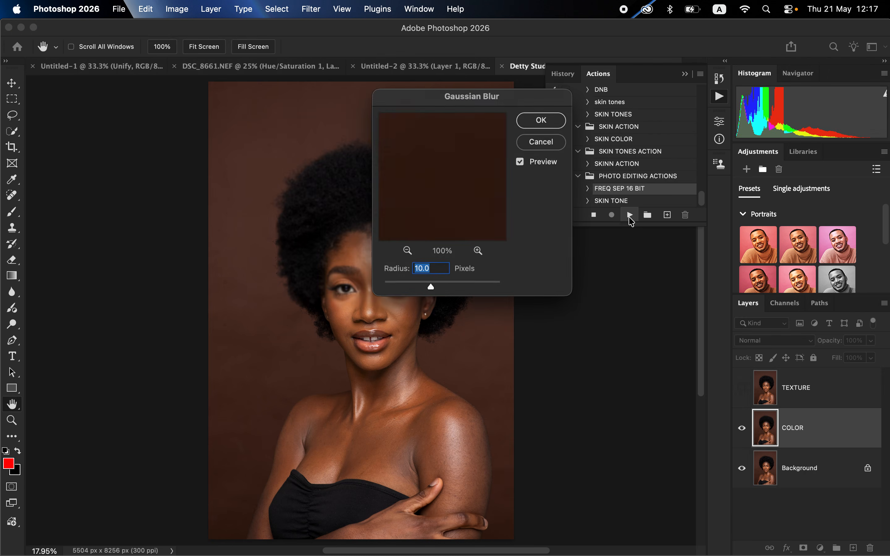
{"action": "left_click_drag", "start_coordinate": [472, 106], "coordinate": [580, 116]}
{"action": "left_click", "coordinate": [366, 255]}
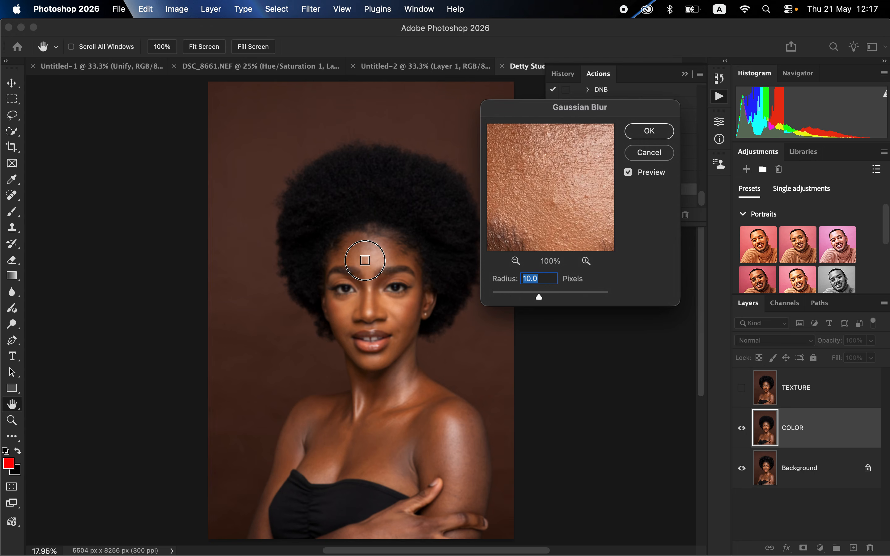
{"action": "mouse_move", "coordinate": [539, 296]}
{"action": "left_mouse_down"}
{"action": "mouse_move", "coordinate": [462, 296]}
{"action": "mouse_move", "coordinate": [529, 297]}
{"action": "left_mouse_up"}
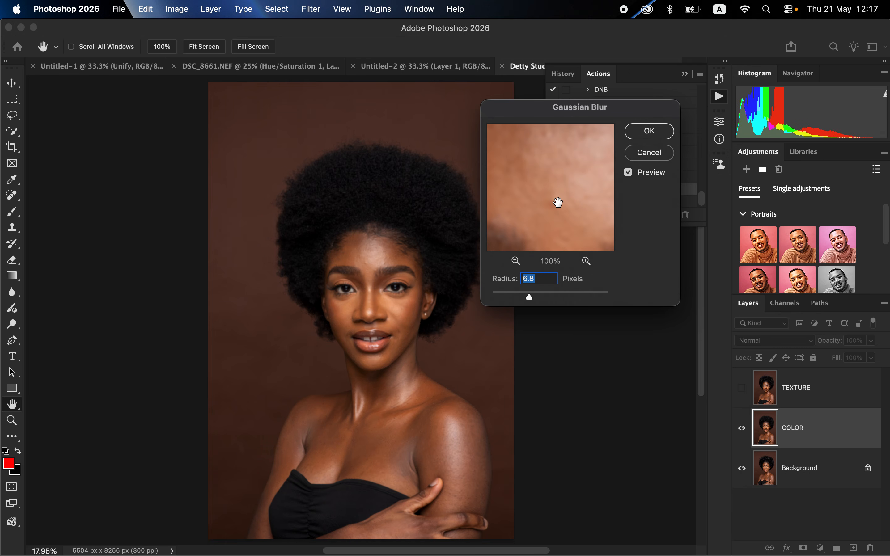
{"action": "left_click", "coordinate": [650, 131]}
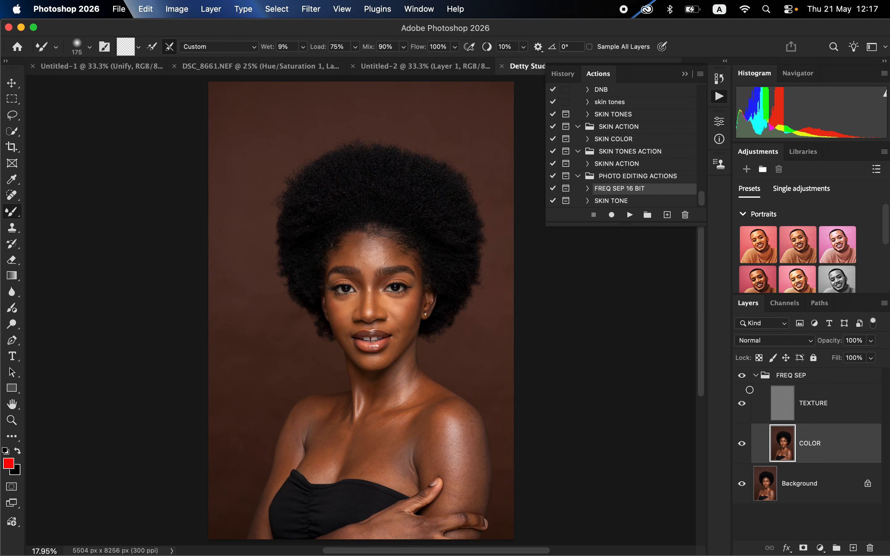
{"action": "left_click", "coordinate": [756, 375]}
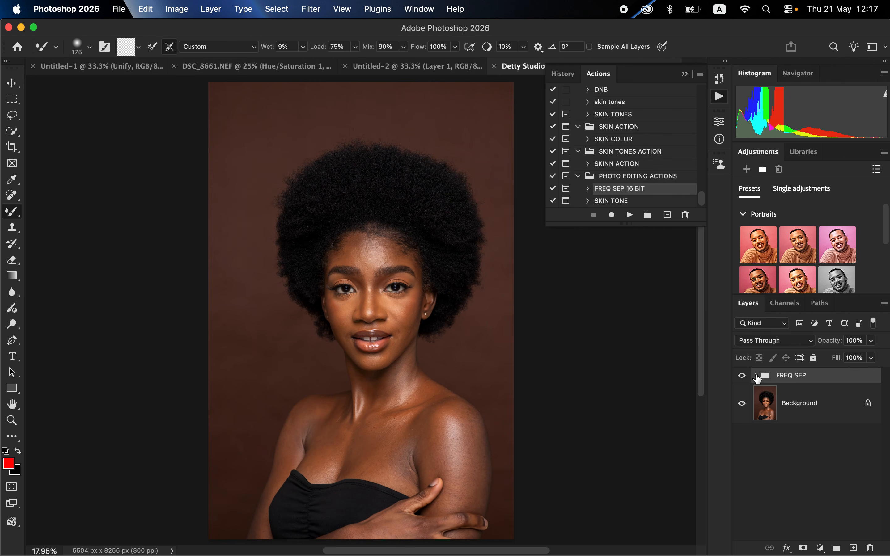
{"action": "key", "text": "Delete"}
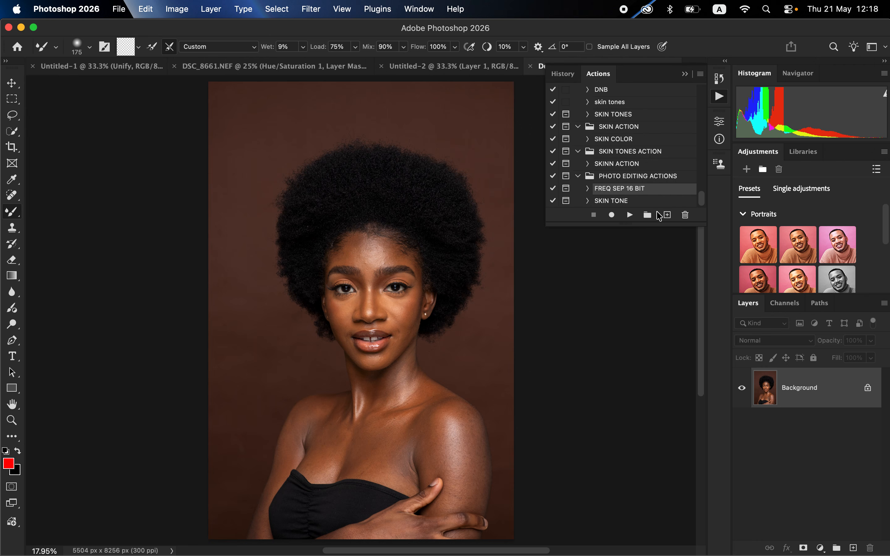
Start recording a new action named EYES AND TEETH in the PHOTO EDITING ACTIONS set
{"action": "left_click", "coordinate": [607, 179]}
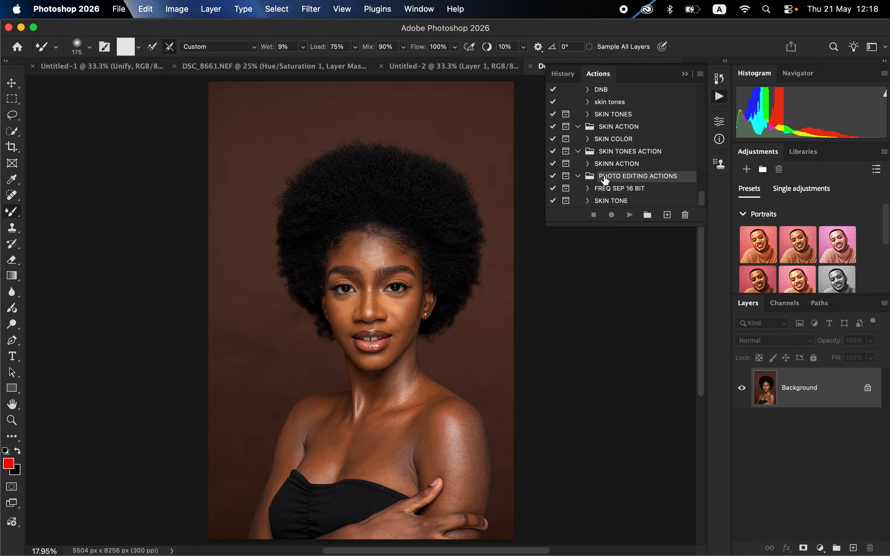
{"action": "left_click", "coordinate": [667, 214]}
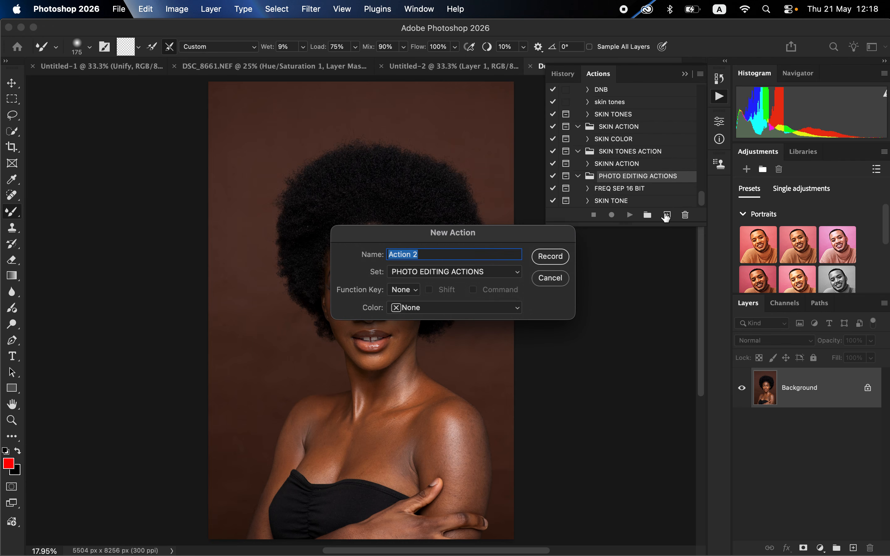
{"action": "type", "text": "EYES"}
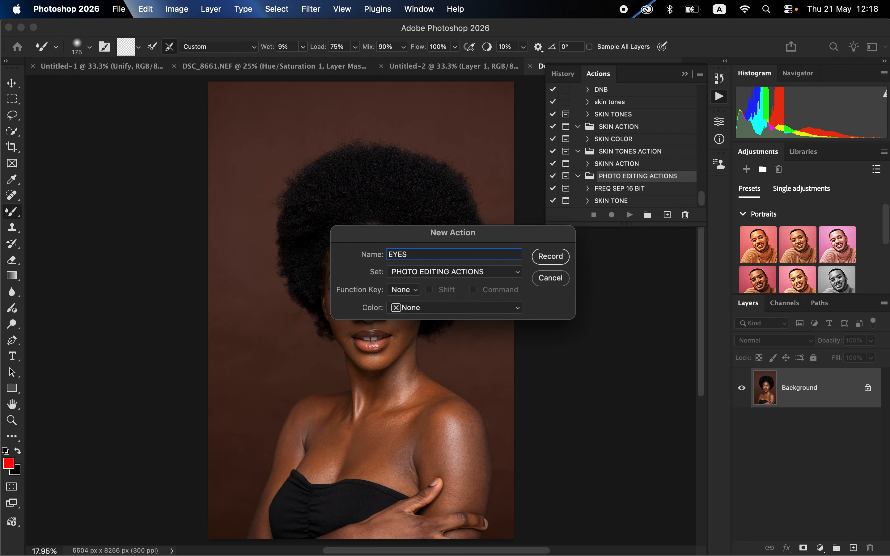
{"action": "type", "text": " AND TEETH"}
{"action": "left_click", "coordinate": [556, 258]}
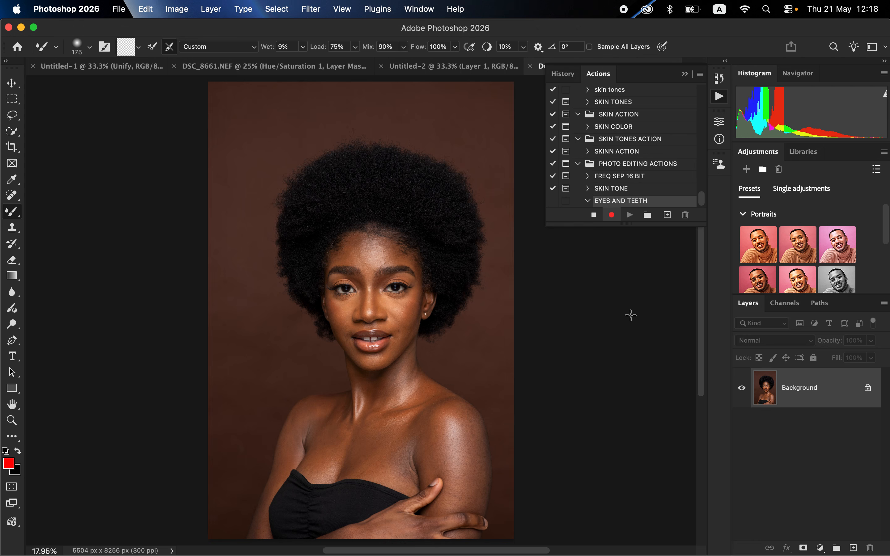
Add a Hue/Saturation adjustment layer above the Background with its saturation lowered to -78
{"action": "left_click", "coordinate": [820, 548]}
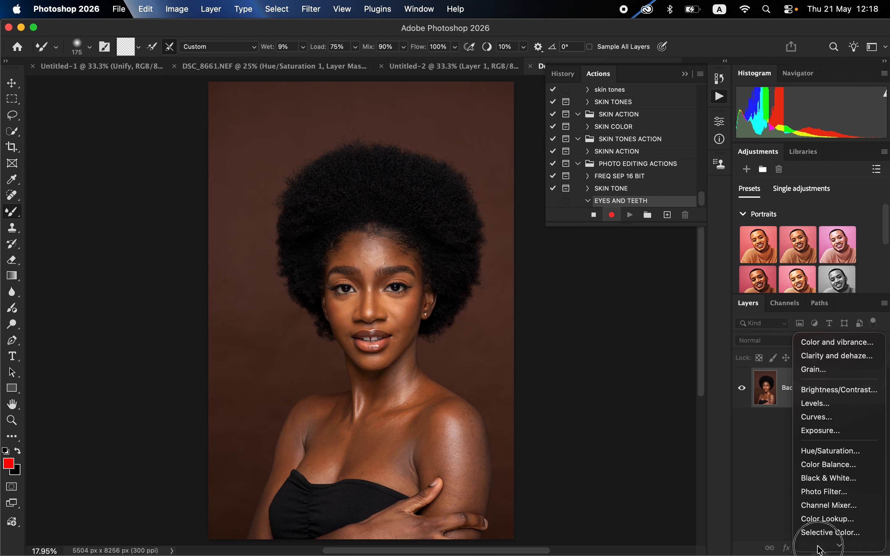
{"action": "left_click", "coordinate": [814, 438]}
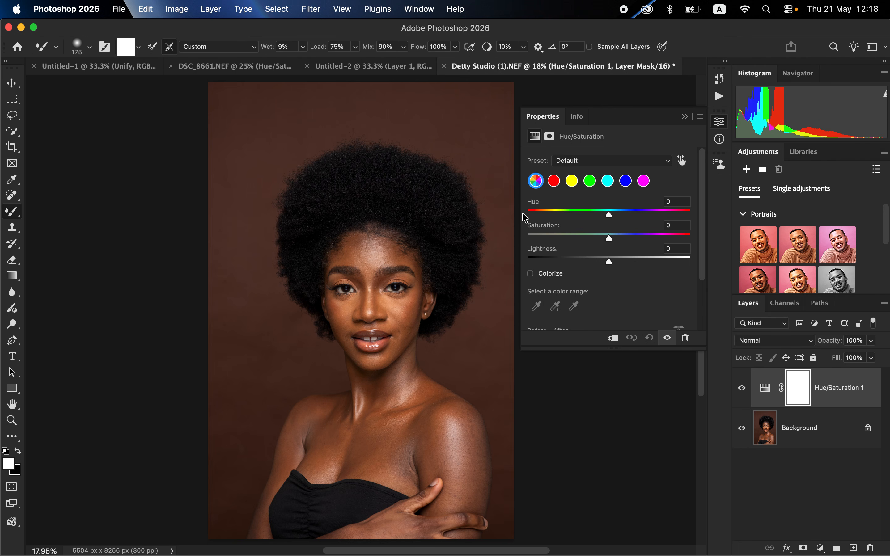
{"action": "left_click", "coordinate": [547, 236]}
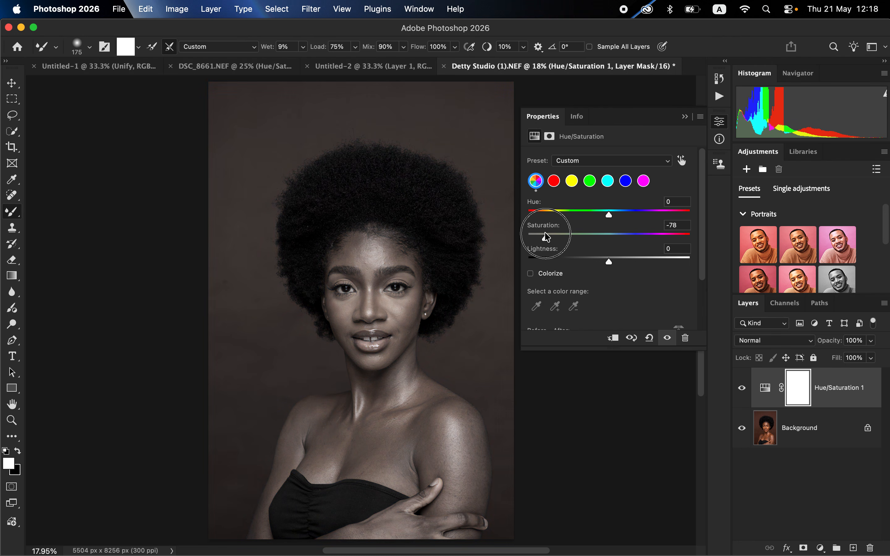
{"action": "left_click_drag", "start_coordinate": [547, 236], "coordinate": [547, 237]}
{"action": "left_click", "coordinate": [685, 116]}
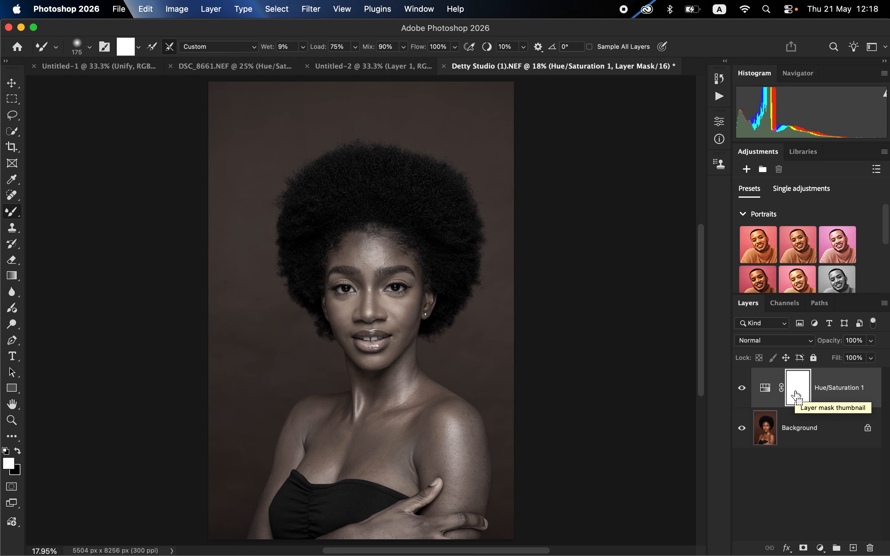
Invert the Hue/Saturation layer's mask to black, rename the layer EYES WHITENING and leave its mask selected
{"action": "key", "text": "super+i"}
{"action": "double_click", "coordinate": [838, 389]}
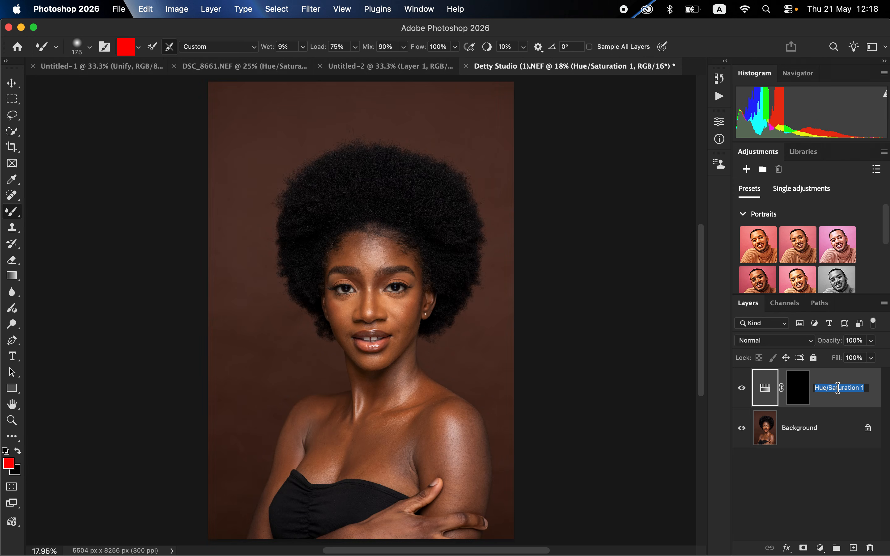
{"action": "type", "text": "E"}
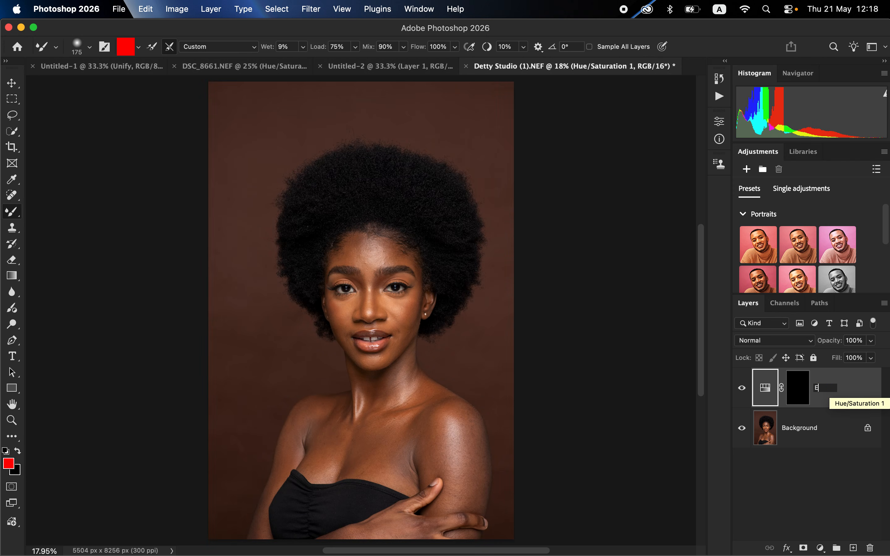
{"action": "type", "text": "YES"}
{"action": "key", "text": "Caps_Lock"}
{"action": "type", "text": "WHITENING"}
{"action": "key", "text": "Return"}
{"action": "left_click", "coordinate": [791, 403]}
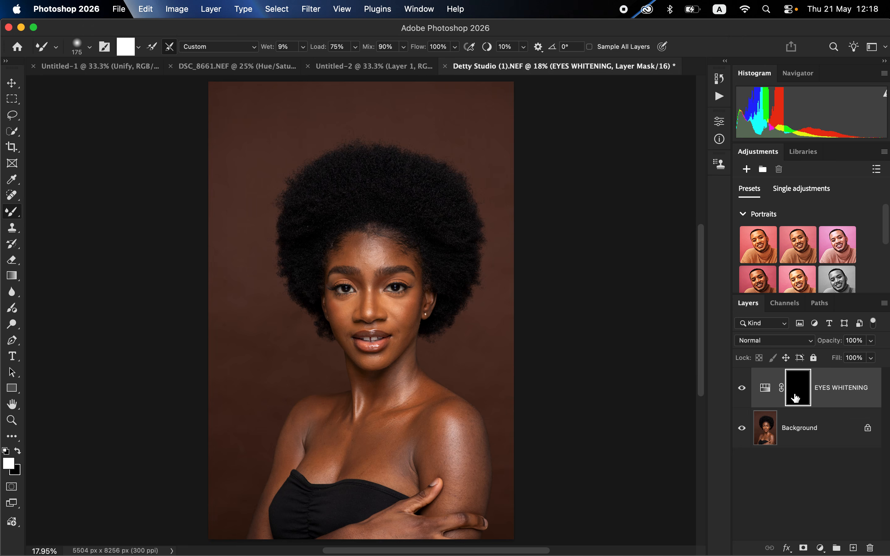
Switch to the regular Brush tool with default swatches and stop recording the EYES AND TEETH action
{"action": "right_click", "coordinate": [10, 215]}
{"action": "left_click", "coordinate": [44, 209]}
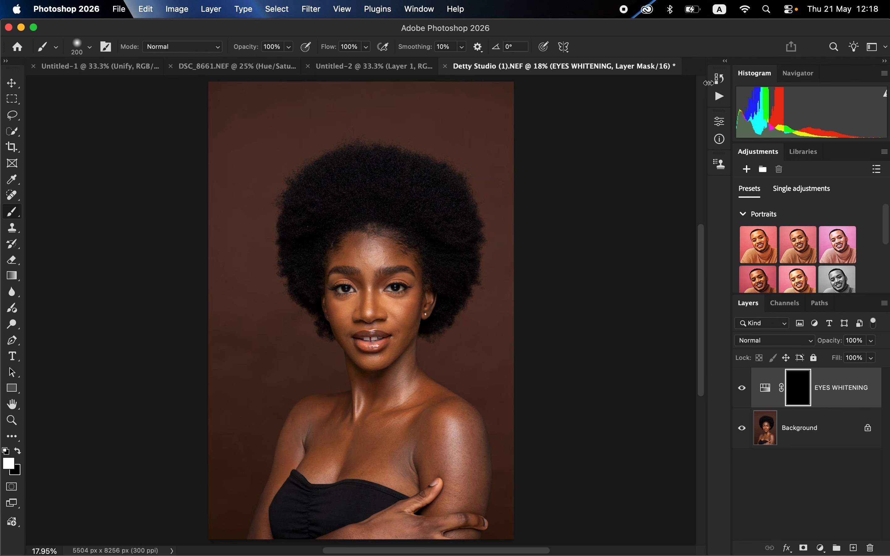
{"action": "left_click", "coordinate": [415, 9]}
{"action": "left_click", "coordinate": [436, 88]}
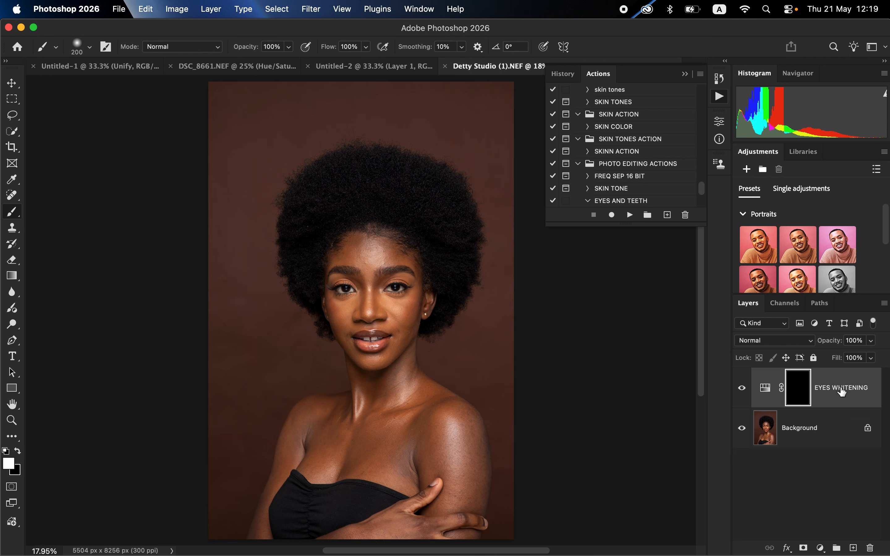
Delete the EYES WHITENING layer and start recording a new action named DNB in the PHOTO EDITING ACTIONS set
{"action": "key", "text": "Delete"}
{"action": "key", "text": "Delete"}
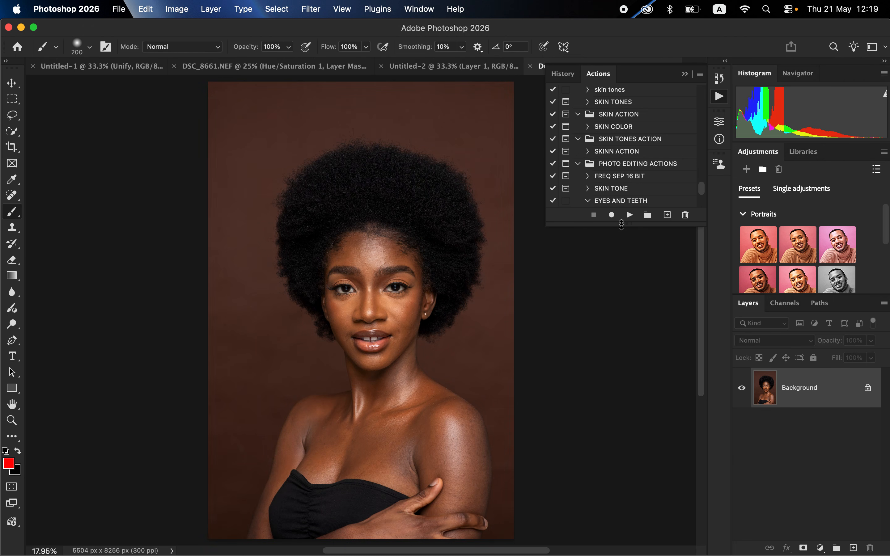
{"action": "left_click", "coordinate": [667, 215]}
{"action": "left_click", "coordinate": [466, 272]}
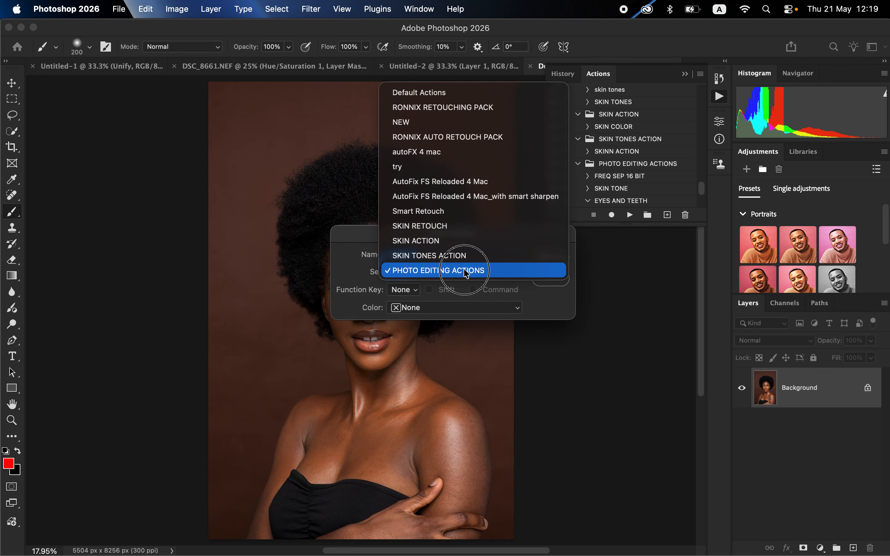
{"action": "left_click", "coordinate": [466, 270]}
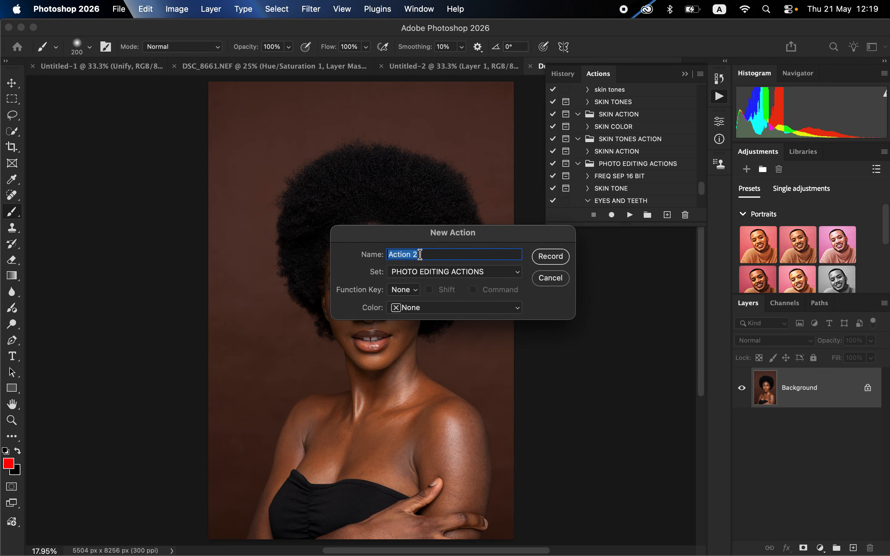
{"action": "type", "text": "DNB"}
{"action": "left_click", "coordinate": [546, 256]}
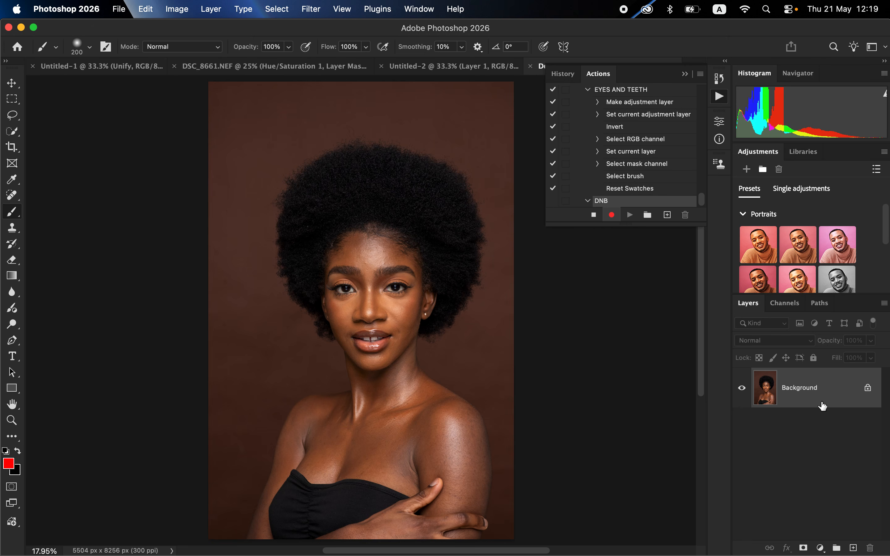
Add a Curves adjustment layer above the Background and darken it with an RGB curve point at input 147, output 108
{"action": "left_click", "coordinate": [820, 548]}
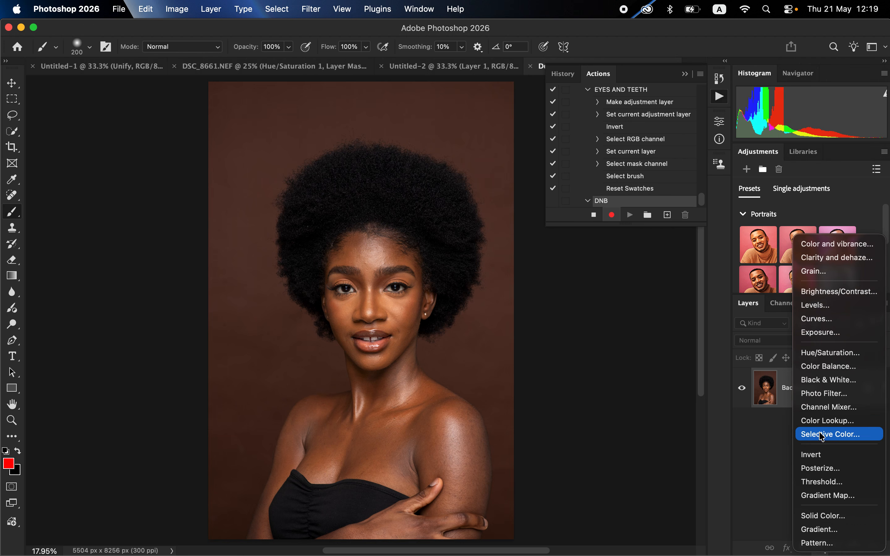
{"action": "left_click", "coordinate": [824, 320]}
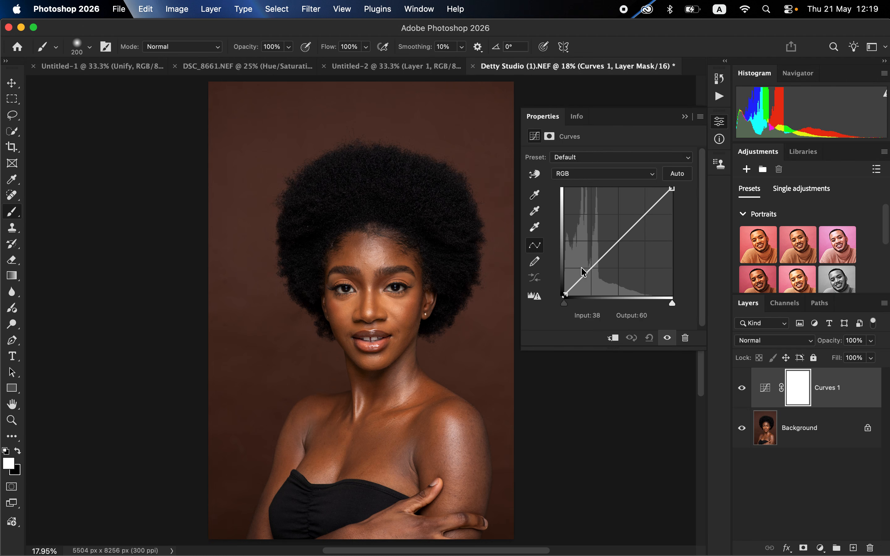
{"action": "left_click_drag", "start_coordinate": [619, 244], "coordinate": [627, 250]}
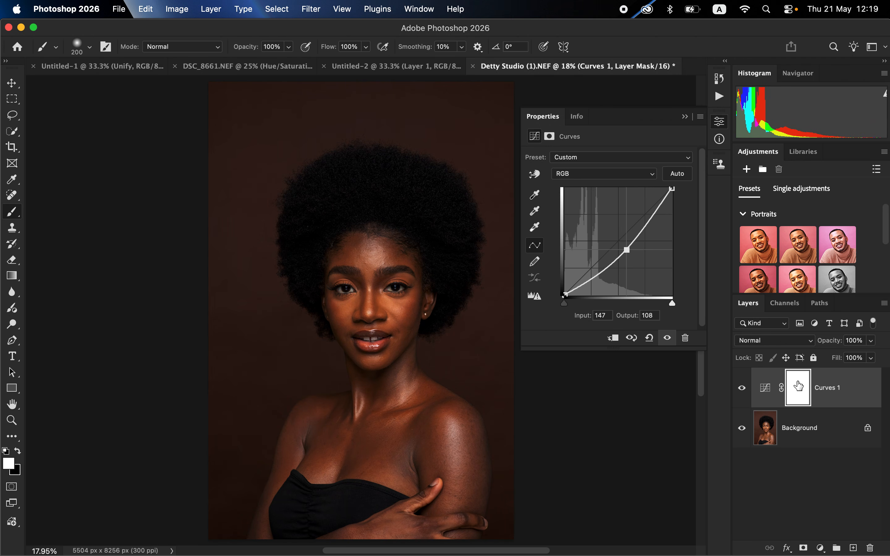
Invert the darkening Curves layer's mask to black and rename the layer BURN
{"action": "key", "text": "super+i"}
{"action": "left_click", "coordinate": [834, 391]}
{"action": "double_click", "coordinate": [834, 391]}
{"action": "type", "text": "BURN"}
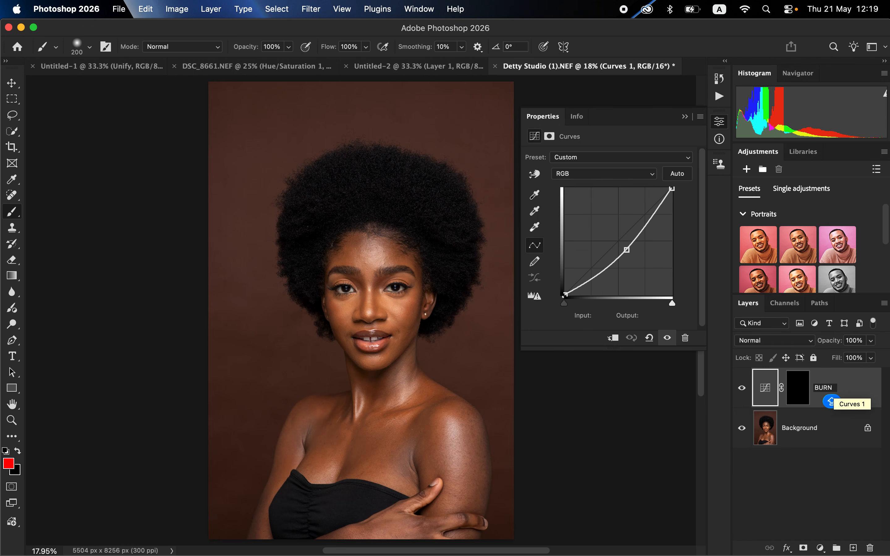
{"action": "key", "text": "Return"}
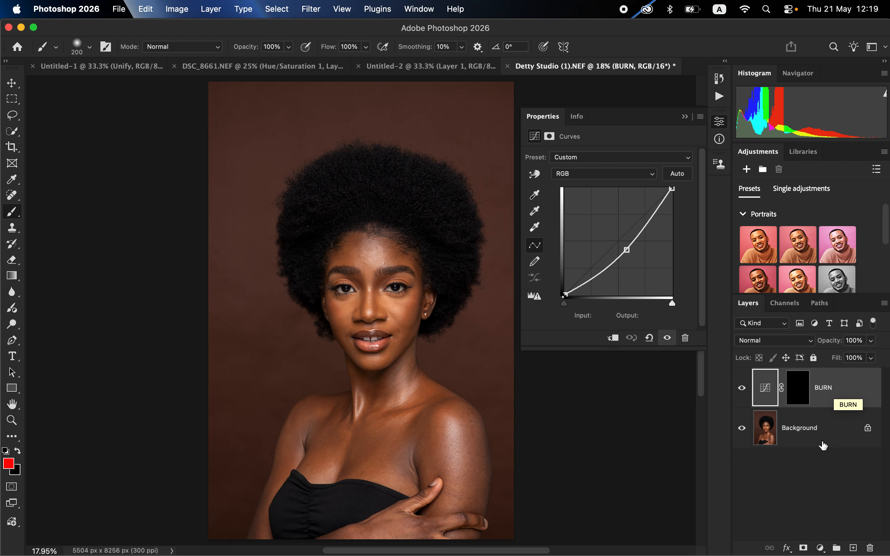
Add a second Curves adjustment layer above BURN and brighten it with an RGB curve point at input 105, output 147
{"action": "left_click", "coordinate": [821, 547]}
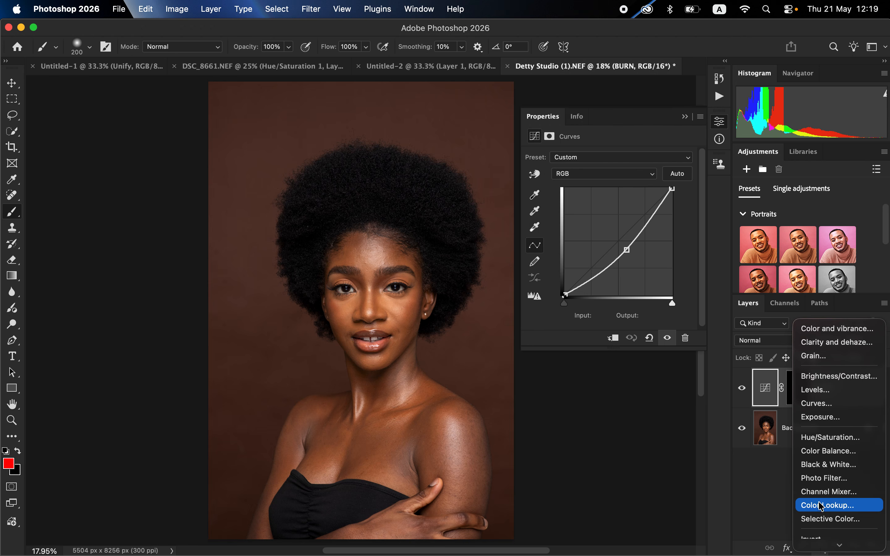
{"action": "left_click", "coordinate": [817, 403]}
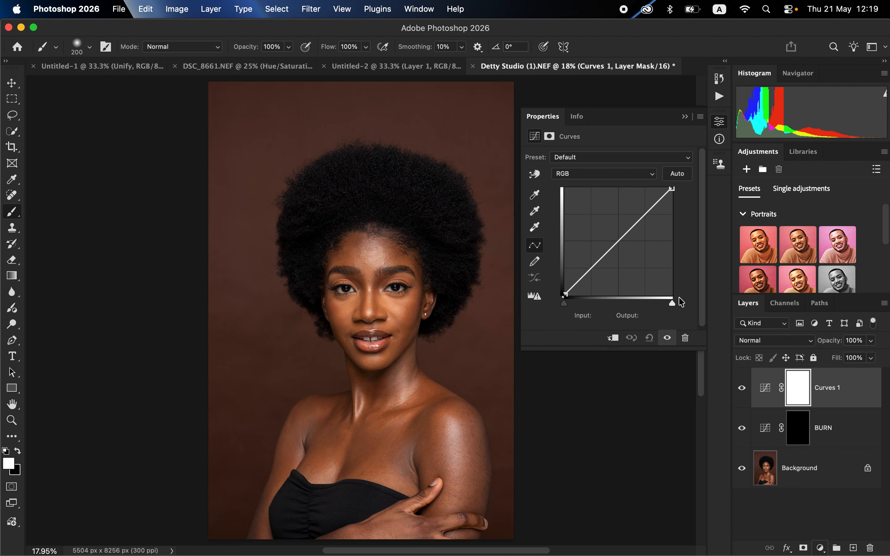
{"action": "left_click_drag", "start_coordinate": [610, 249], "coordinate": [609, 233]}
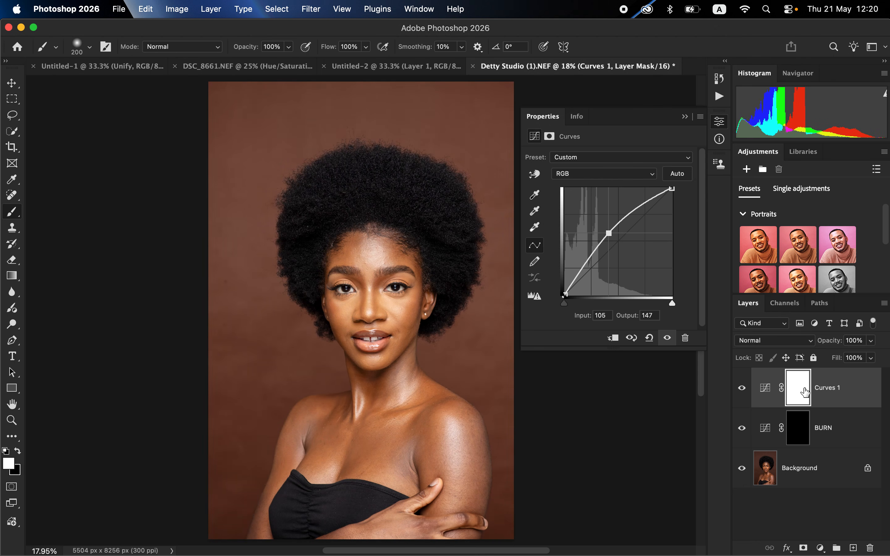
Invert the brightening Curves layer's mask to black and rename the layer DODGE
{"action": "key", "text": "super+i"}
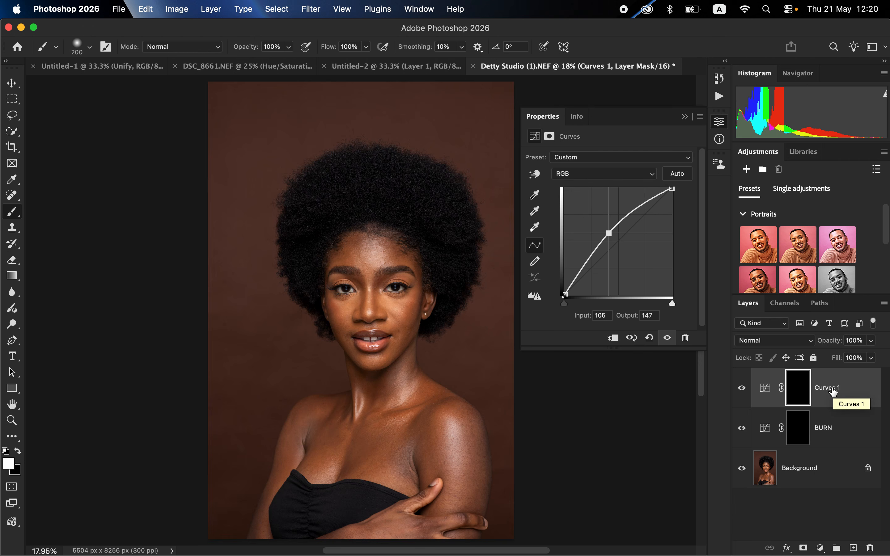
{"action": "left_click", "coordinate": [830, 391]}
{"action": "double_click", "coordinate": [829, 390]}
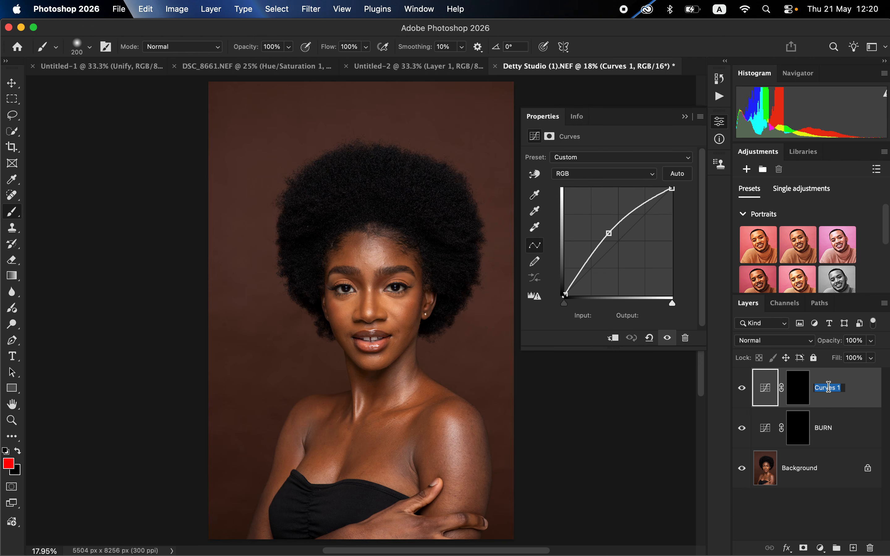
{"action": "key", "text": "Caps_Lock"}
{"action": "type", "text": "DOGE"}
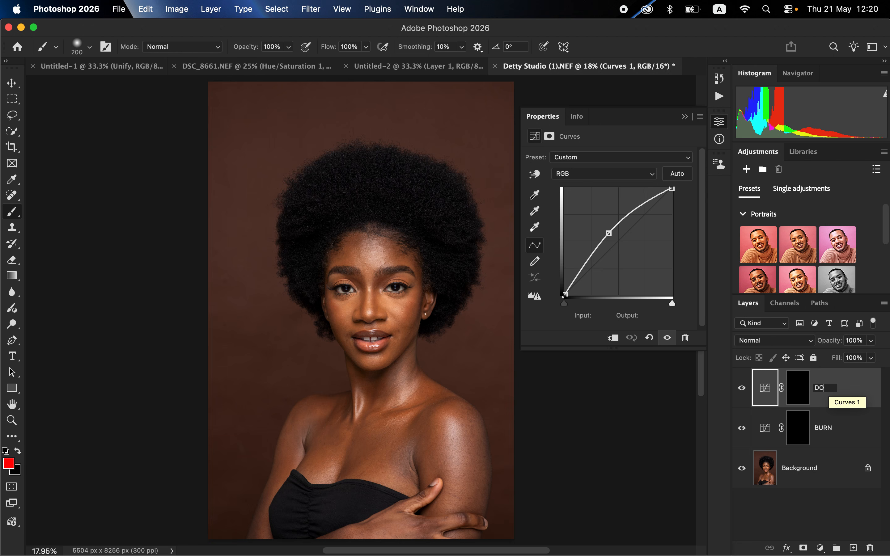
{"action": "key", "text": "BackSpace"}
{"action": "key", "text": "BackSpace"}
{"action": "type", "text": "DGE"}
{"action": "key", "text": "Return"}
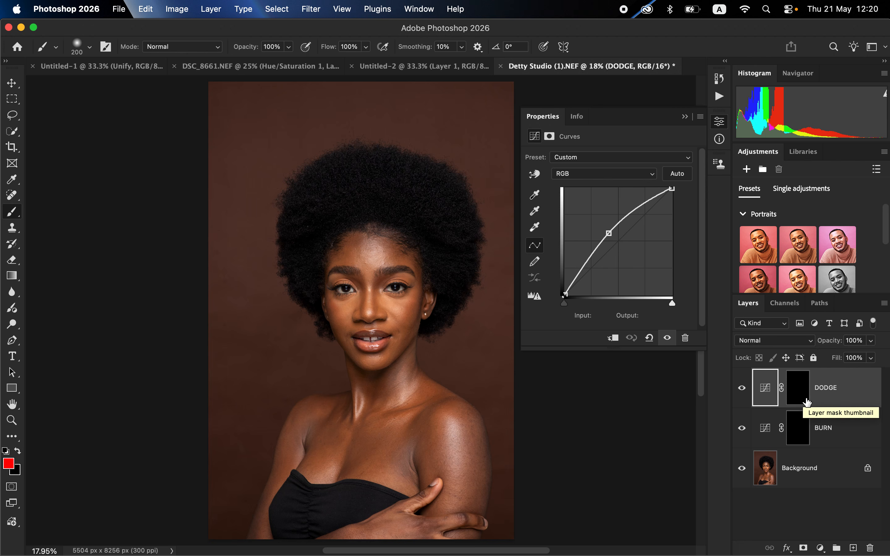
Group the DODGE and BURN layers and name the group DNB
{"action": "left_click", "coordinate": [849, 434], "text": "shift"}
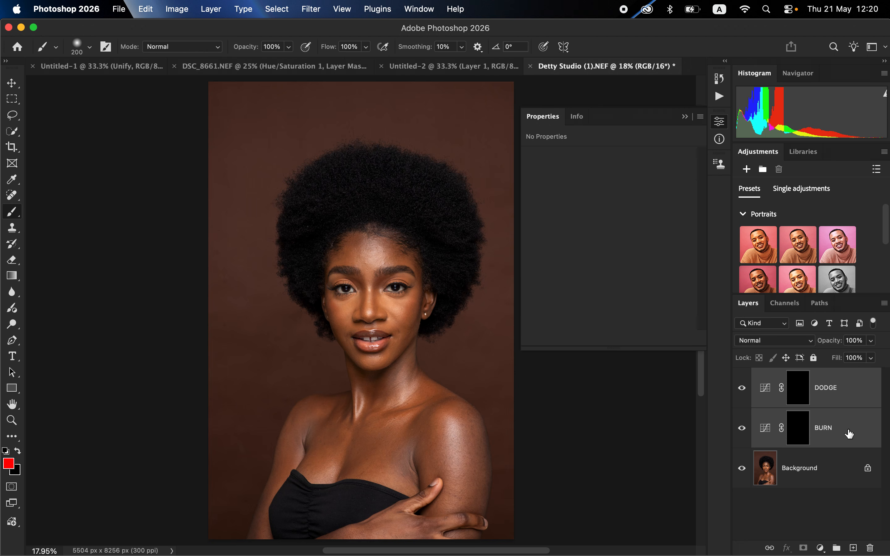
{"action": "key", "text": "ctrl+g"}
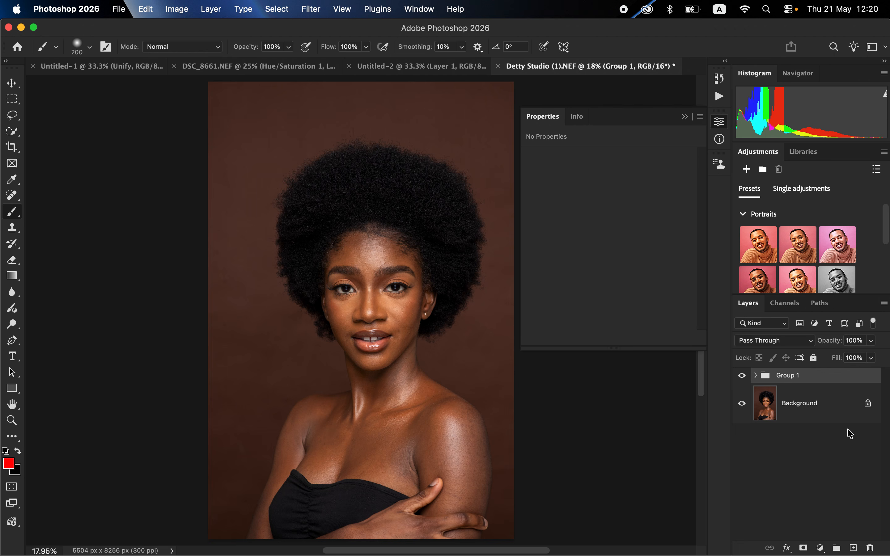
{"action": "double_click", "coordinate": [791, 375]}
{"action": "type", "text": "DNB"}
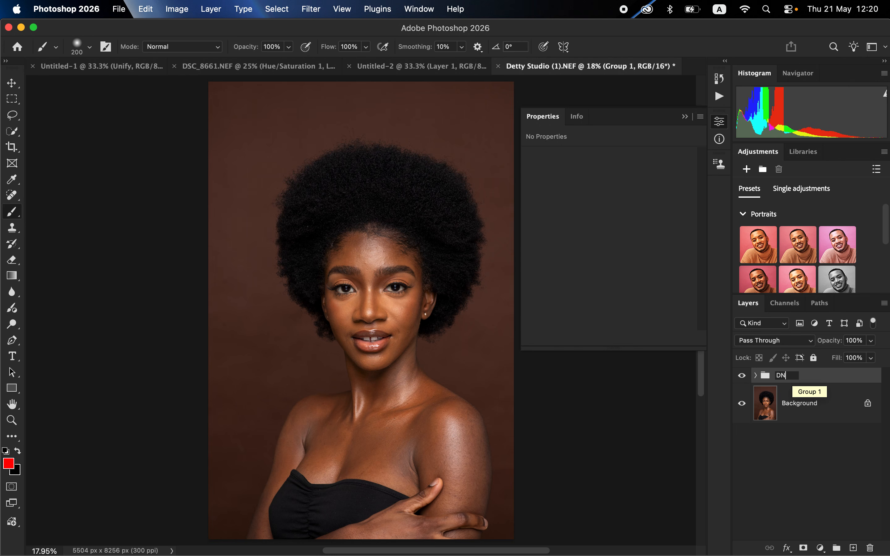
{"action": "key", "text": "Return"}
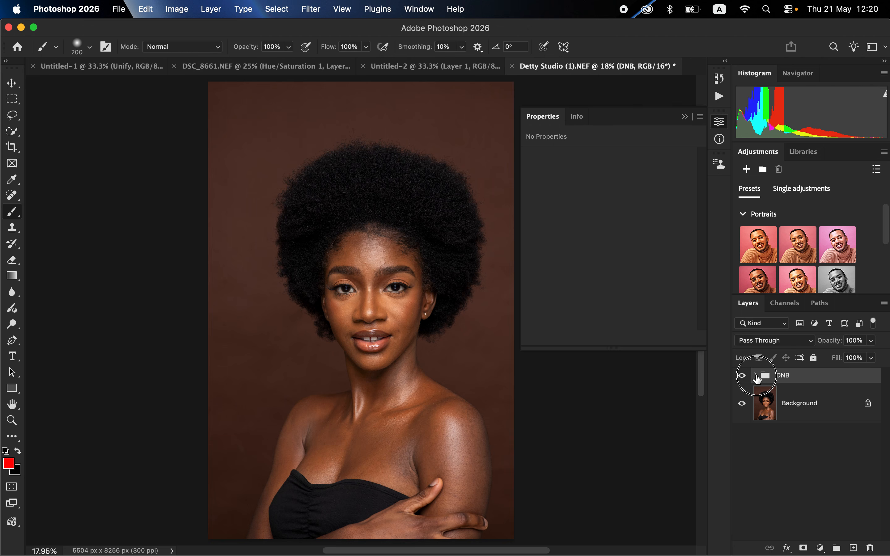
Select the BURN layer's mask inside the DNB group and activate the Brush tool with white as the foreground colour
{"action": "left_click", "coordinate": [756, 375]}
{"action": "left_click", "coordinate": [822, 454]}
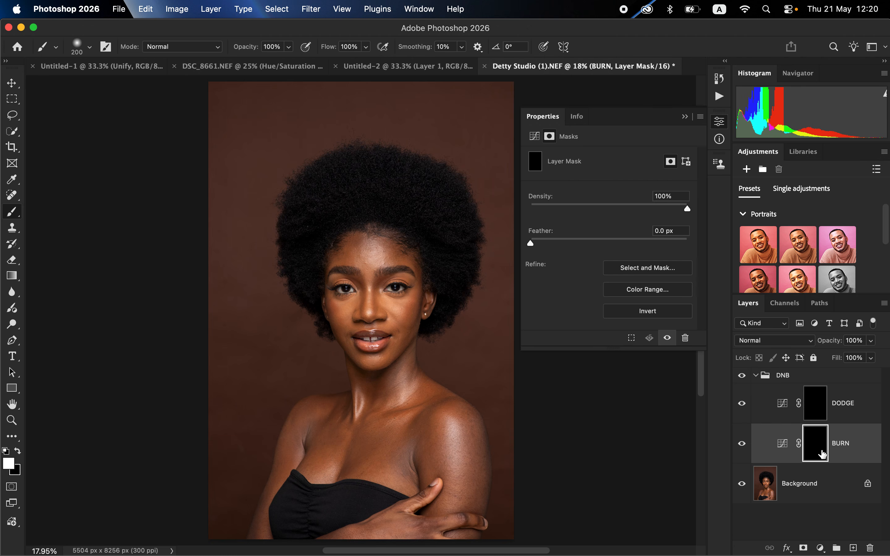
{"action": "right_click", "coordinate": [16, 212]}
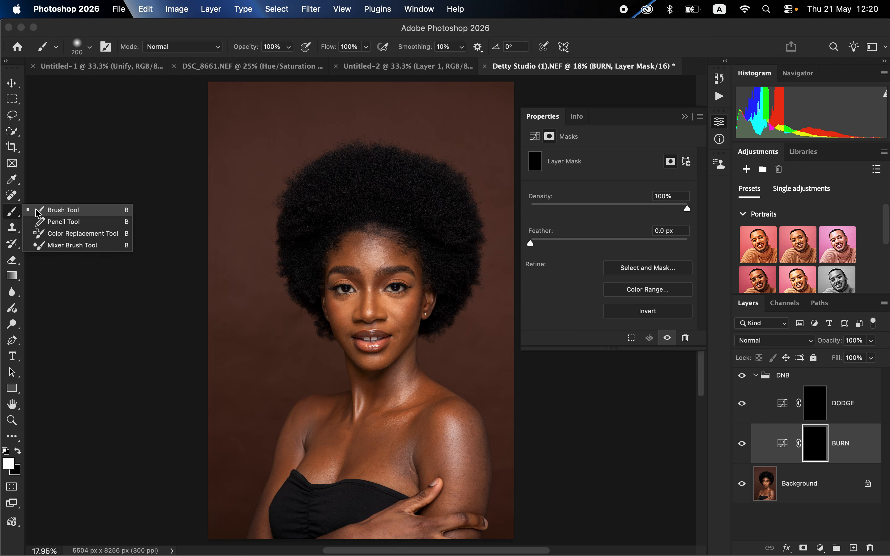
{"action": "left_click", "coordinate": [56, 211]}
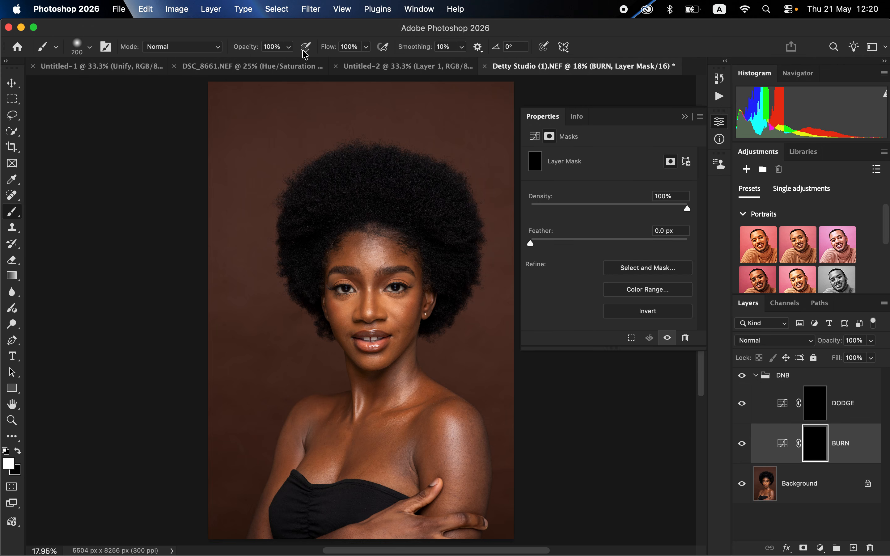
{"action": "left_click", "coordinate": [20, 454]}
Stop recording the DNB action and collapse the recorded steps of DNB and EYES AND TEETH
{"action": "left_click", "coordinate": [683, 117]}
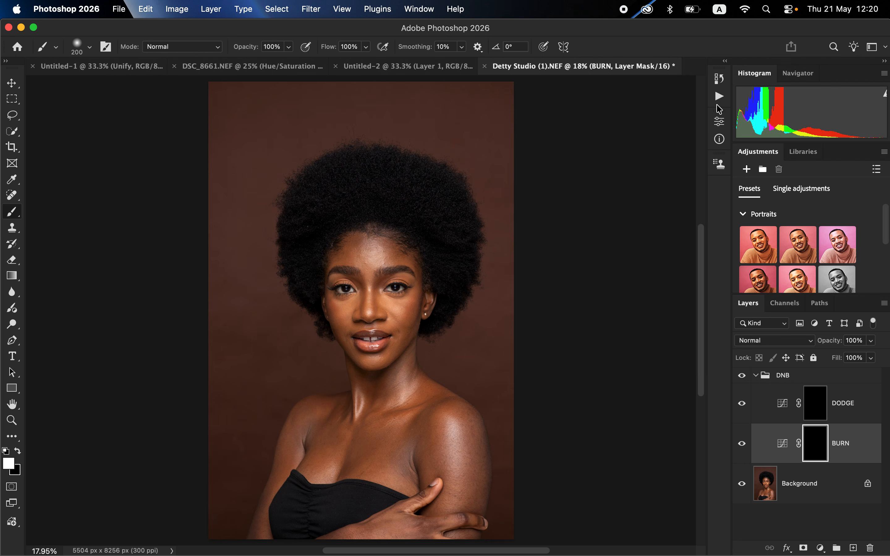
{"action": "left_click", "coordinate": [719, 103]}
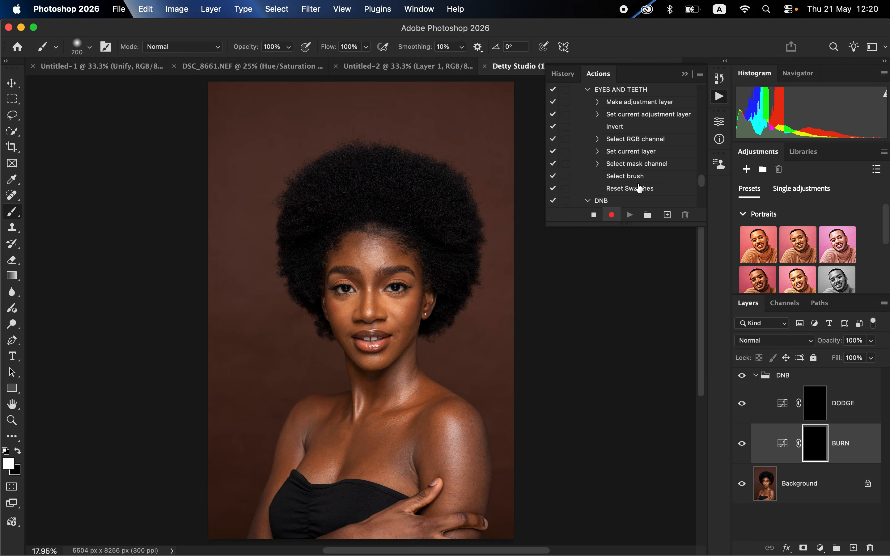
{"action": "scroll", "coordinate": [626, 181], "scroll_direction": "down", "scroll_amount": 2}
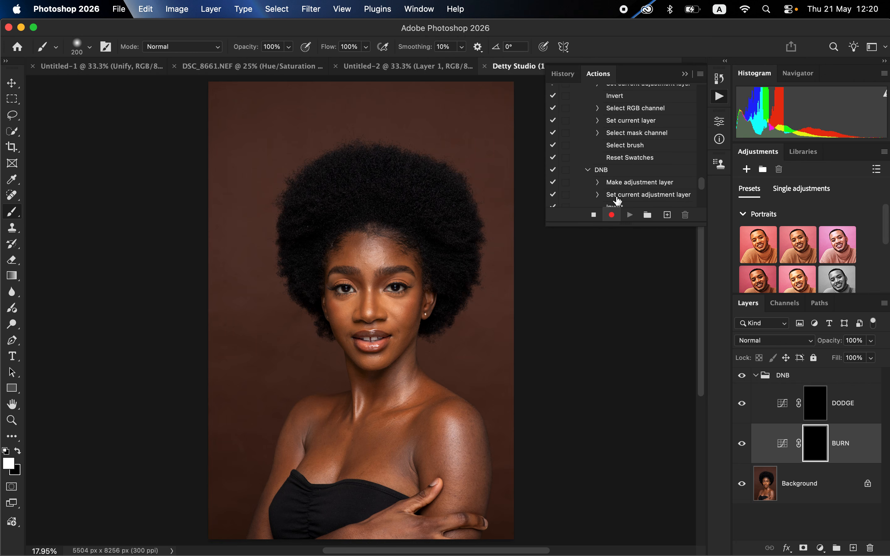
{"action": "left_click", "coordinate": [593, 215]}
{"action": "left_click", "coordinate": [588, 170]}
{"action": "left_click", "coordinate": [587, 90]}
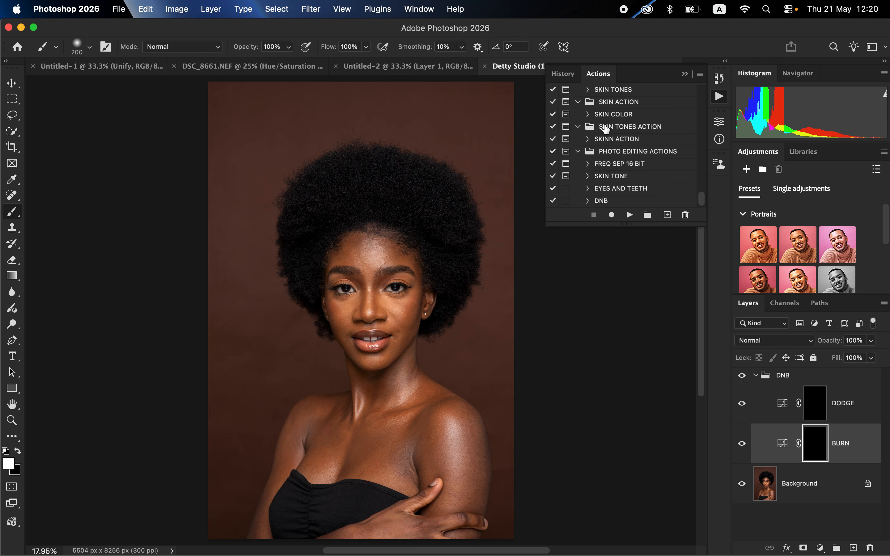
Delete the DNB layer group and play the FREQ SEP 16 BIT action with a 10-pixel Gaussian Blur, collapsing its FREQ SEP group
{"action": "left_click", "coordinate": [797, 378]}
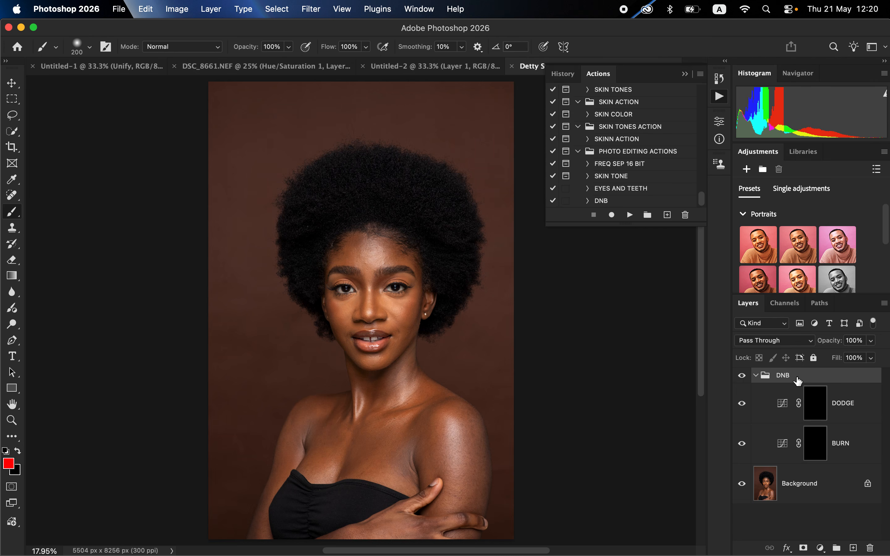
{"action": "key", "text": "Delete"}
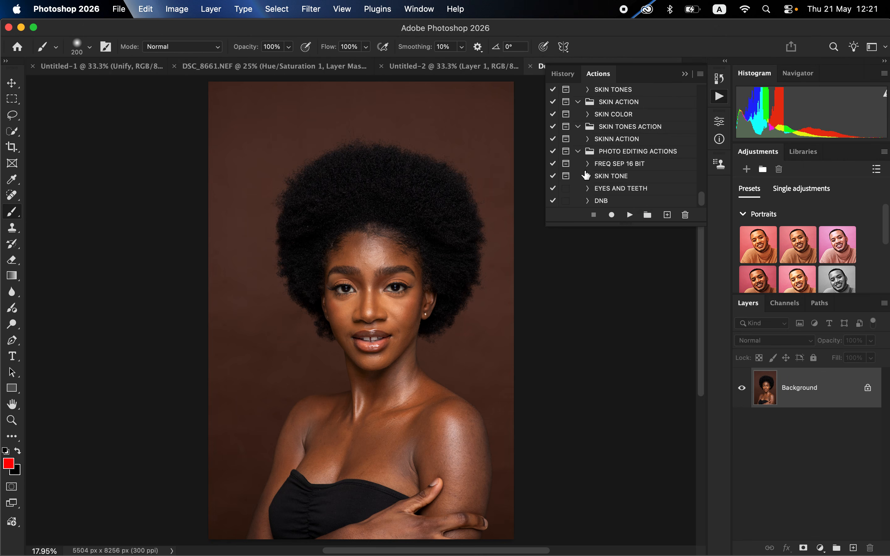
{"action": "left_click", "coordinate": [616, 167]}
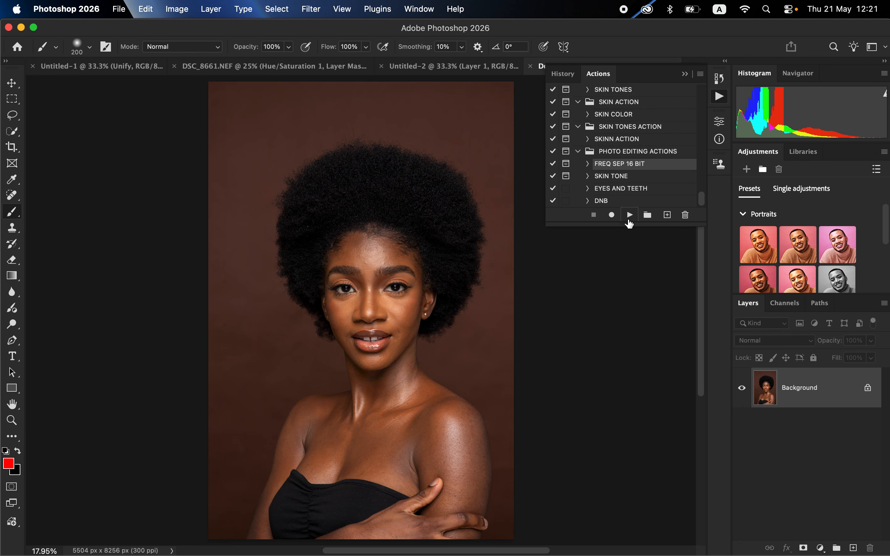
{"action": "left_click", "coordinate": [629, 219]}
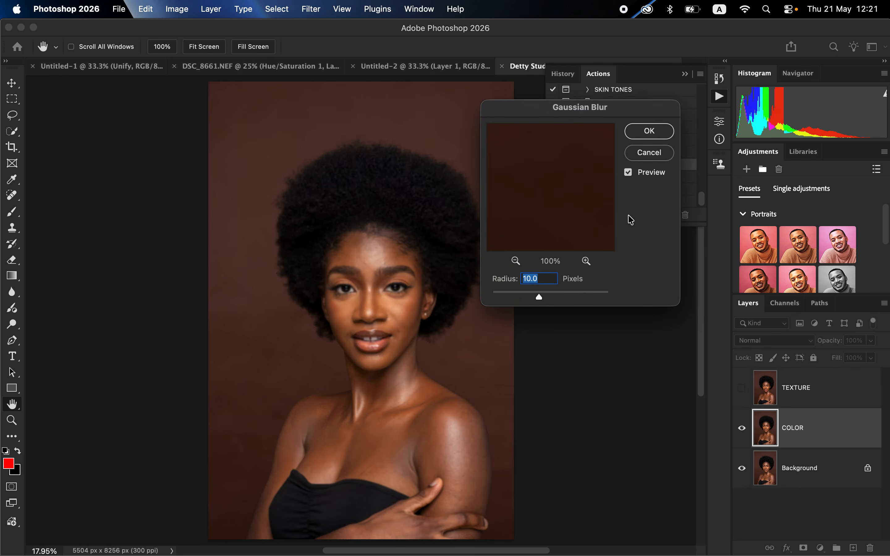
{"action": "left_click", "coordinate": [648, 131]}
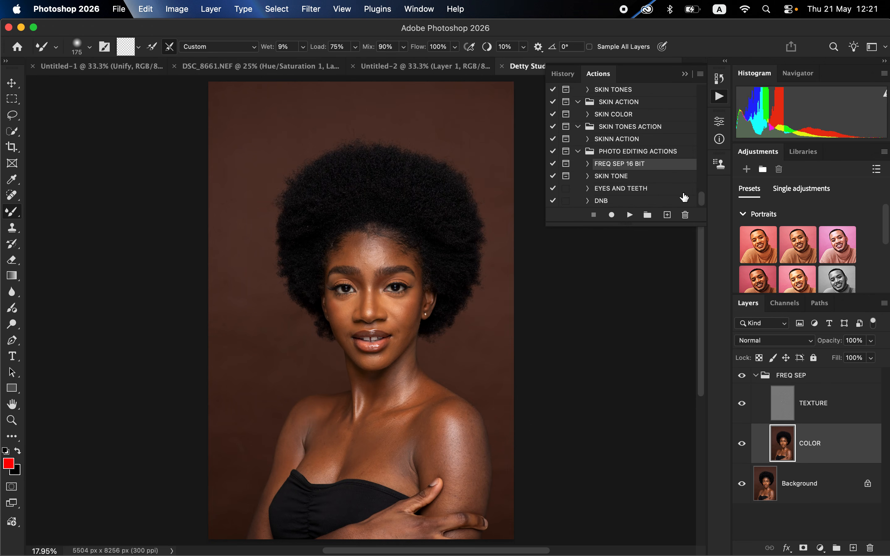
{"action": "left_click", "coordinate": [754, 377]}
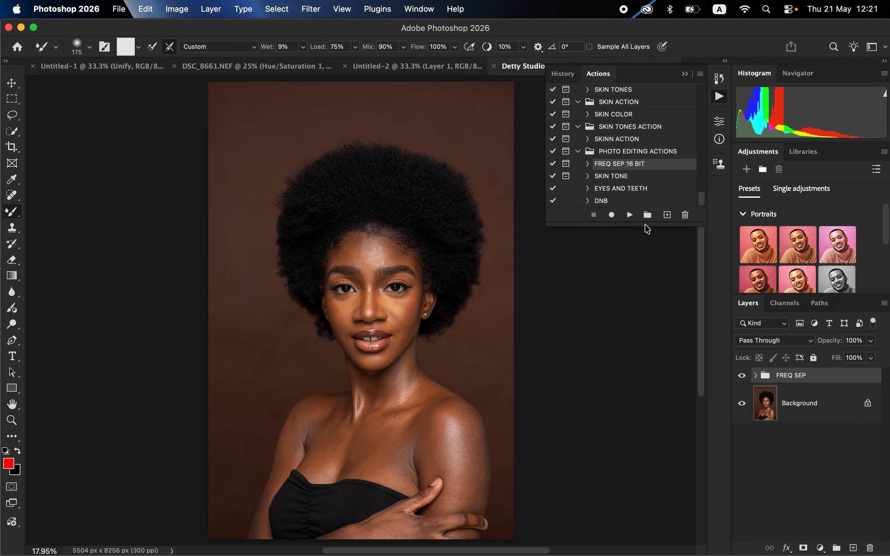
Play the SKIN TONE action, using the forehead skin colour a47155 for its solid colour fill
{"action": "left_click", "coordinate": [619, 177]}
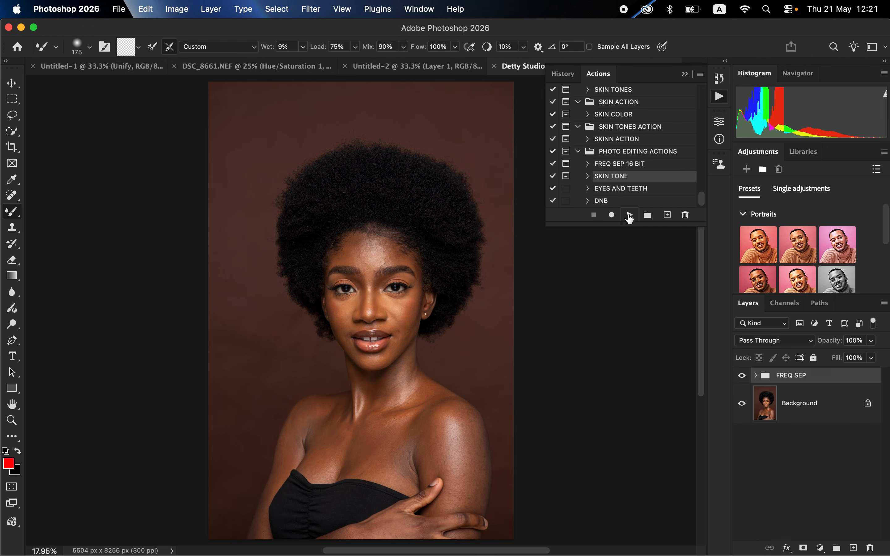
{"action": "left_click", "coordinate": [629, 215]}
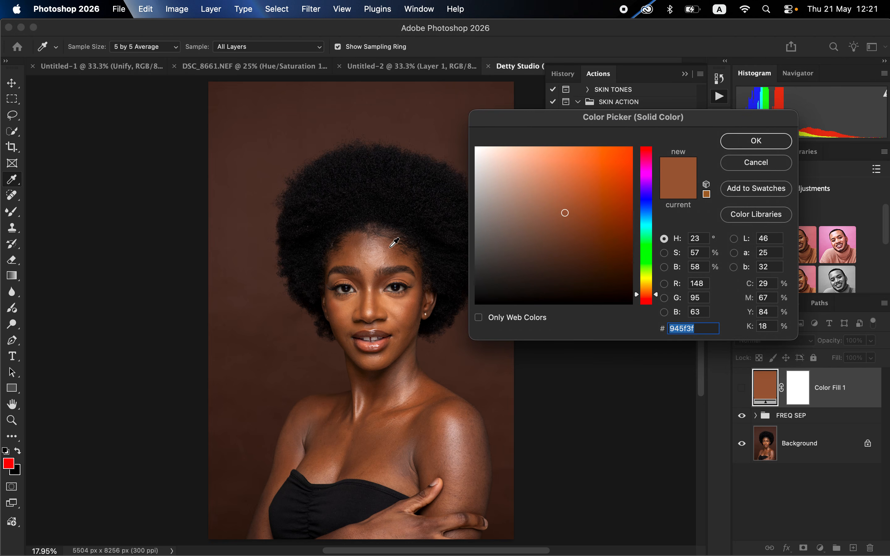
{"action": "left_click", "coordinate": [388, 257]}
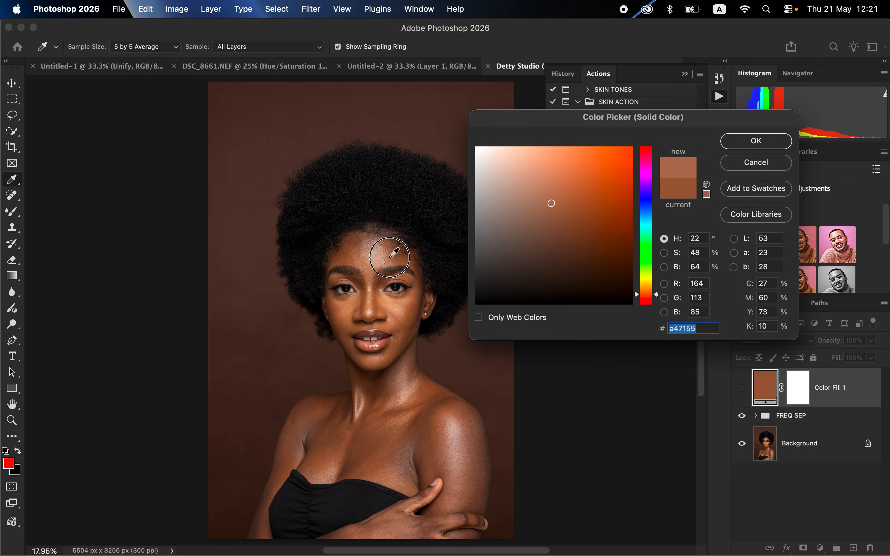
{"action": "left_click", "coordinate": [756, 141]}
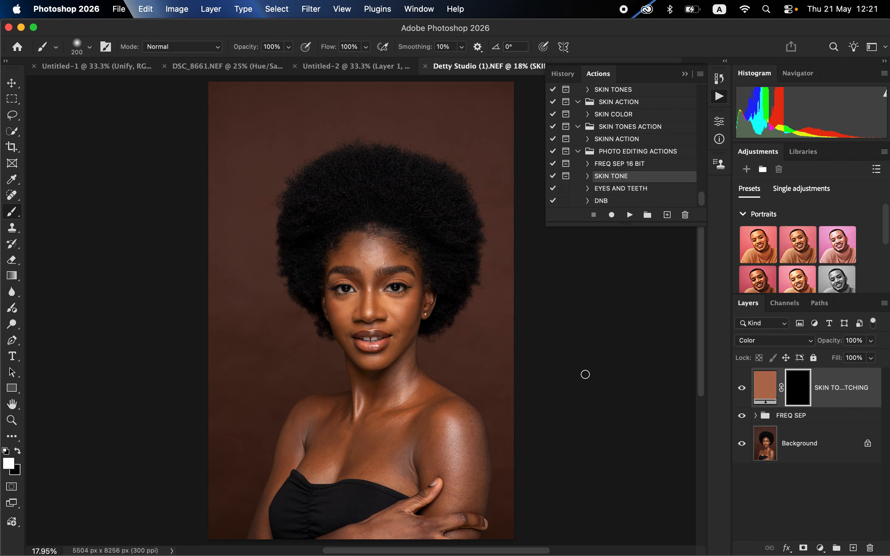
Play the EYES AND TEETH and DNB actions on the portrait and collapse the new DNB layer group
{"action": "left_click", "coordinate": [611, 190]}
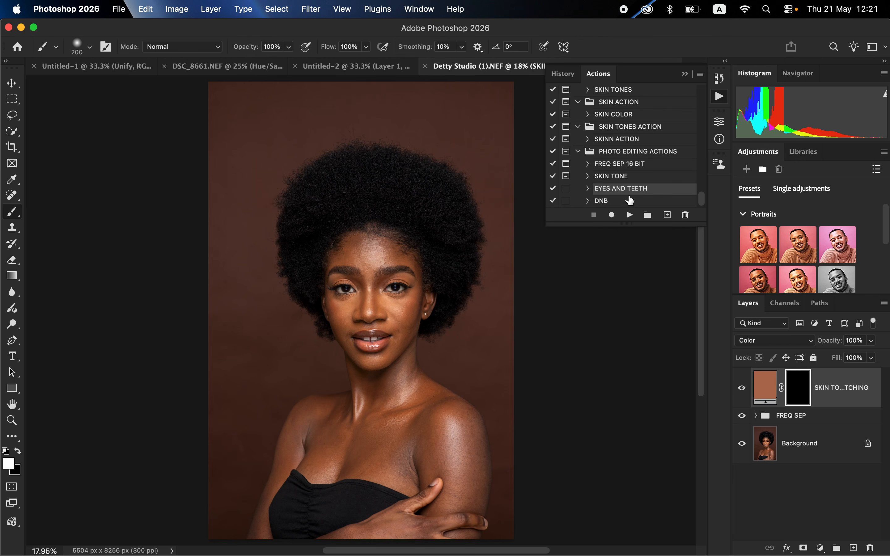
{"action": "left_click", "coordinate": [629, 216]}
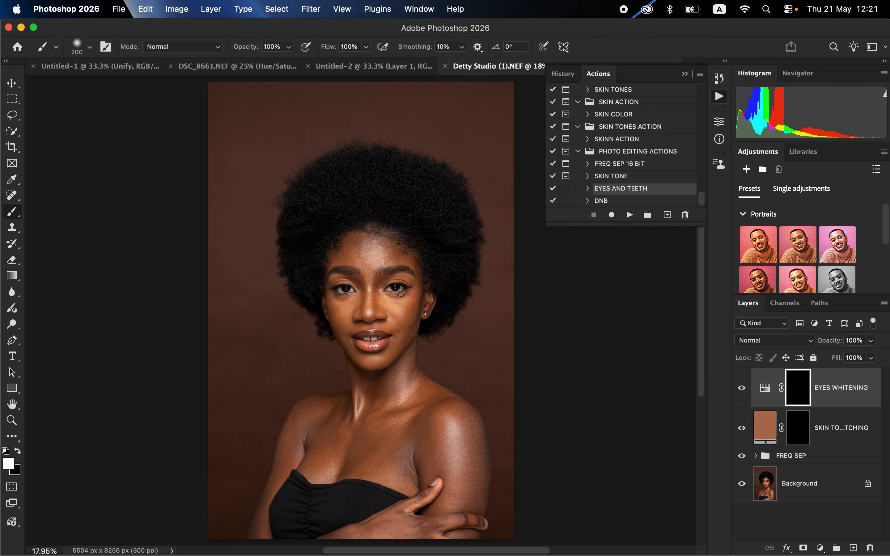
{"action": "left_click", "coordinate": [611, 202]}
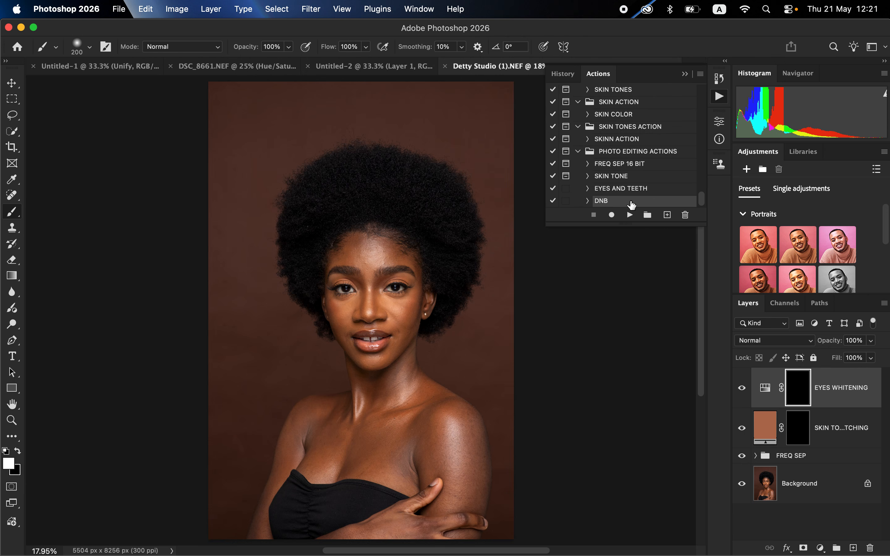
{"action": "left_click", "coordinate": [630, 215]}
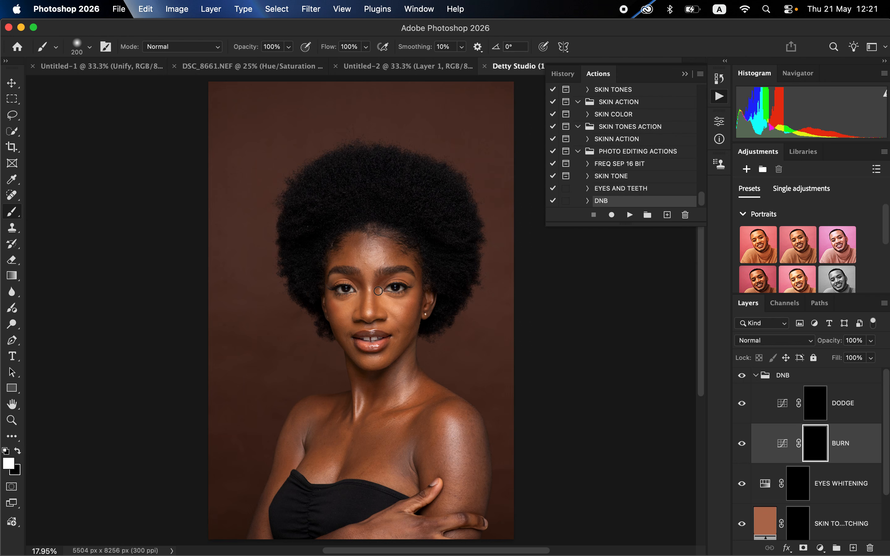
{"action": "left_click", "coordinate": [756, 379]}
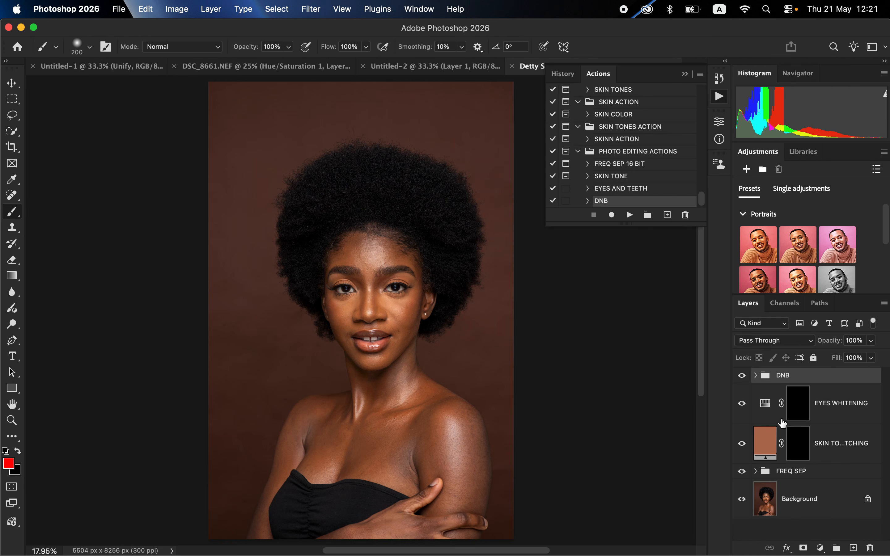